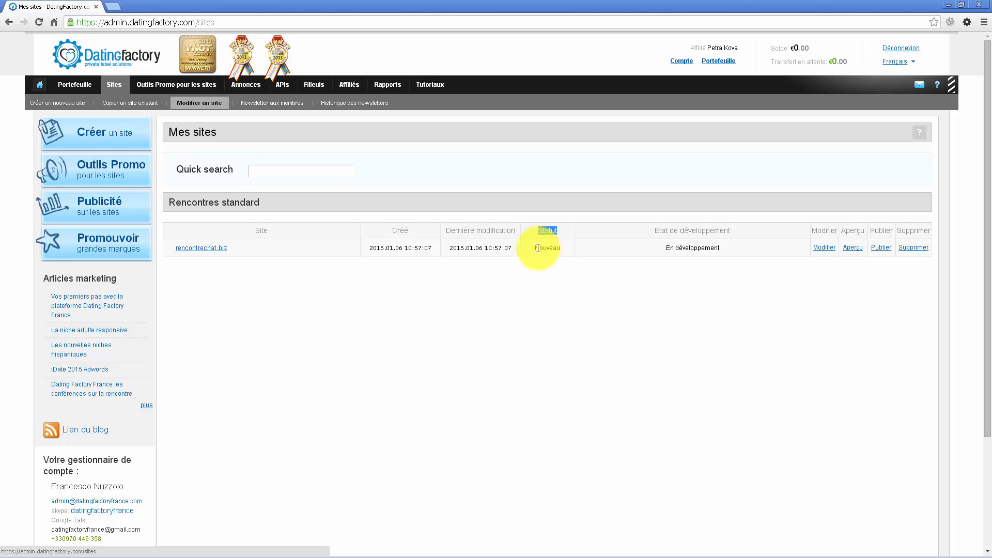
- Check the status and development state of rencontrechat.biz in the list of sites
double_click(542, 247)
click(659, 229)
drag(658, 229, 709, 226)
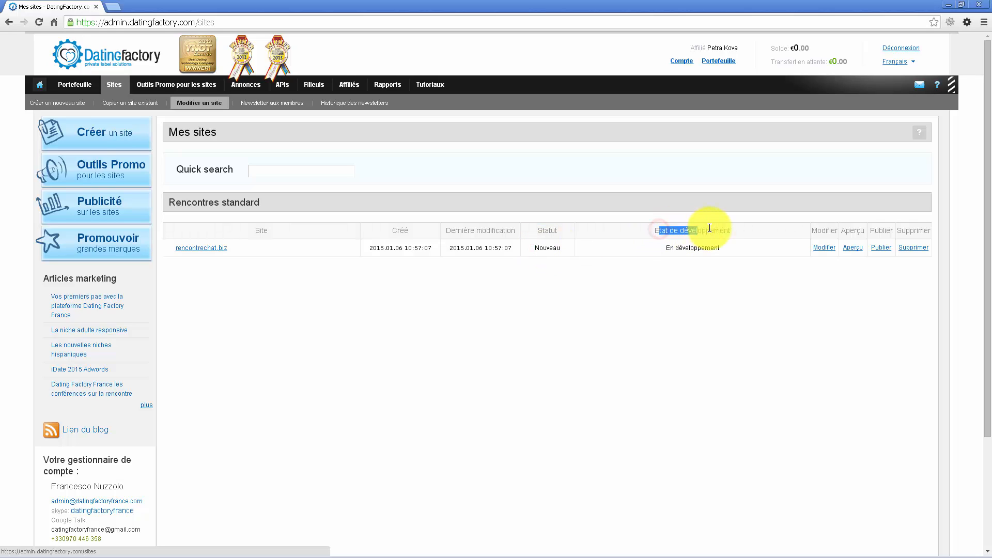
drag(655, 249, 719, 247)
click(670, 312)
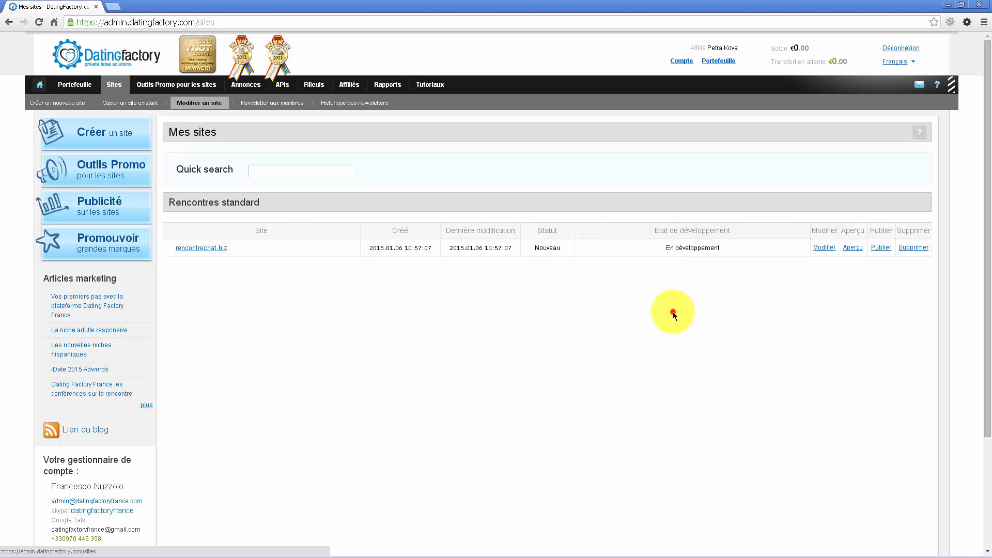
- Open rencontrechat.biz for editing and look over its basic settings and the site modification options
click(823, 248)
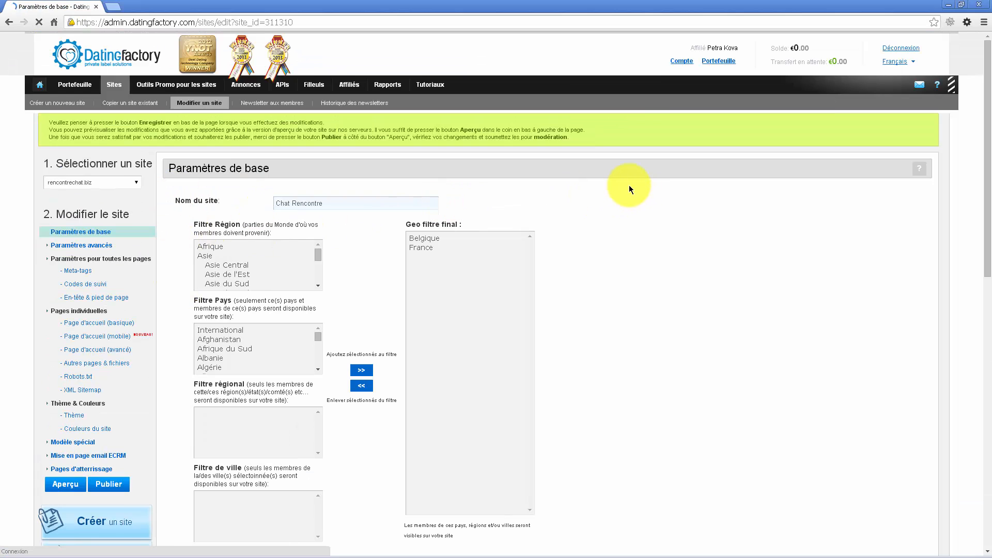
scroll(628, 186, down, 1)
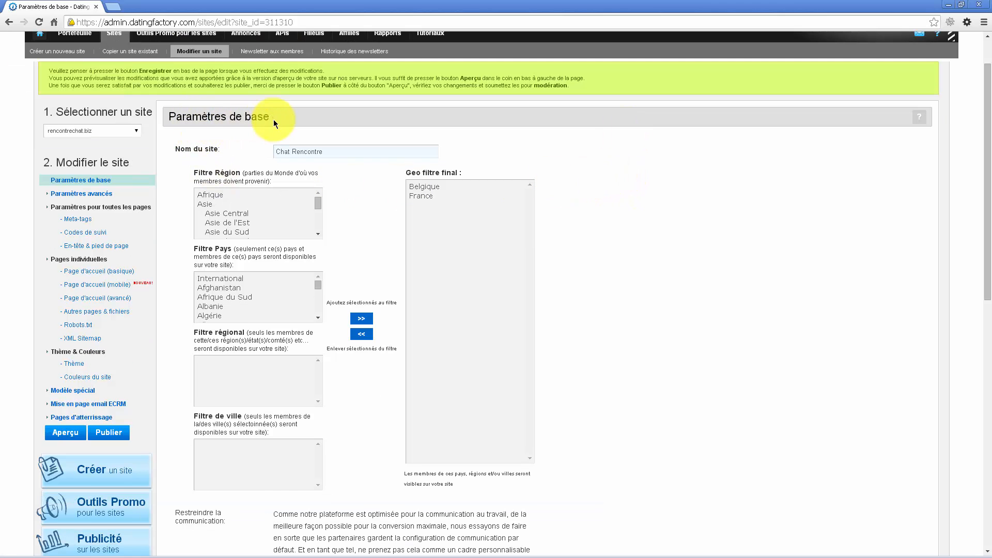
scroll(643, 178, down, 2)
scroll(637, 180, up, 3)
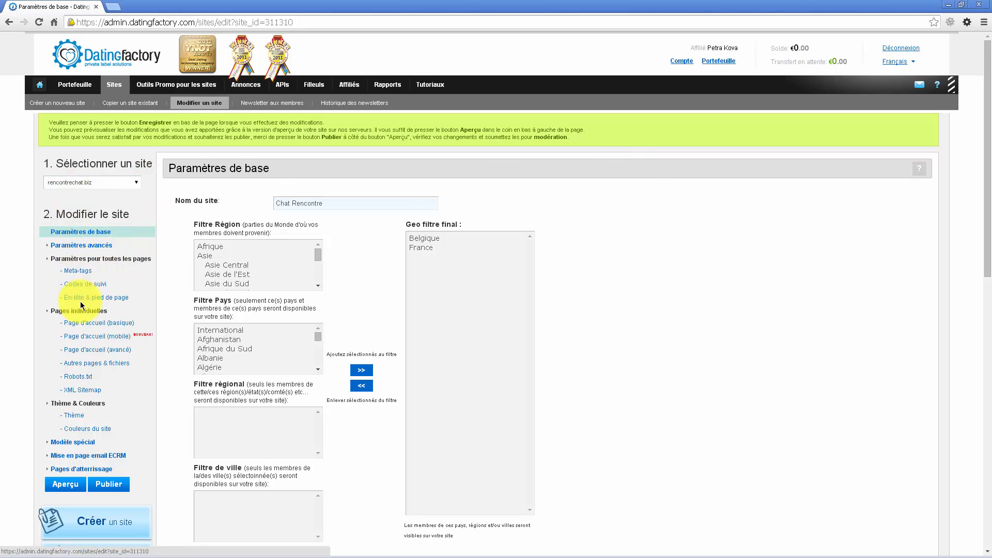
scroll(156, 216, down, 1)
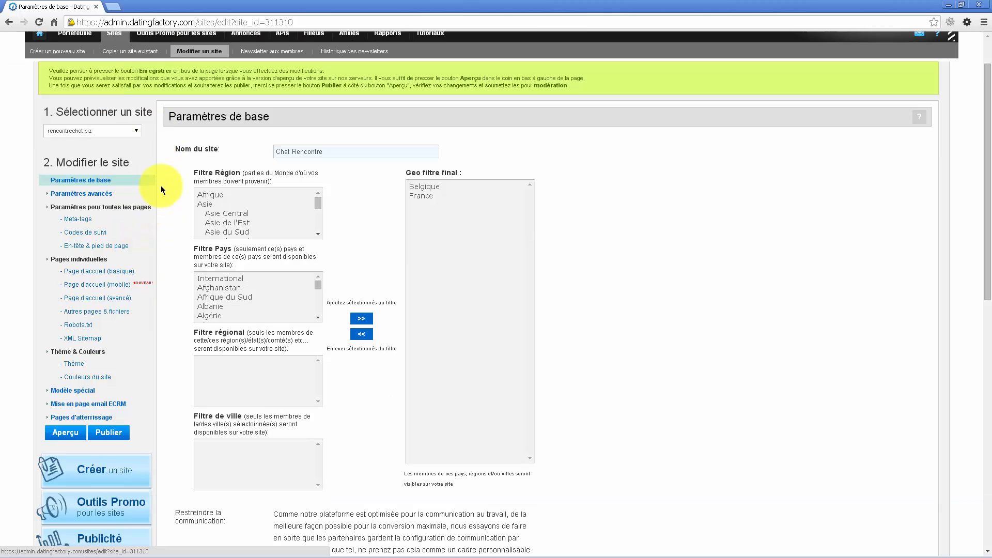
- Enable the Facebook and Google login plugins for the home page in the advanced settings and save
click(92, 198)
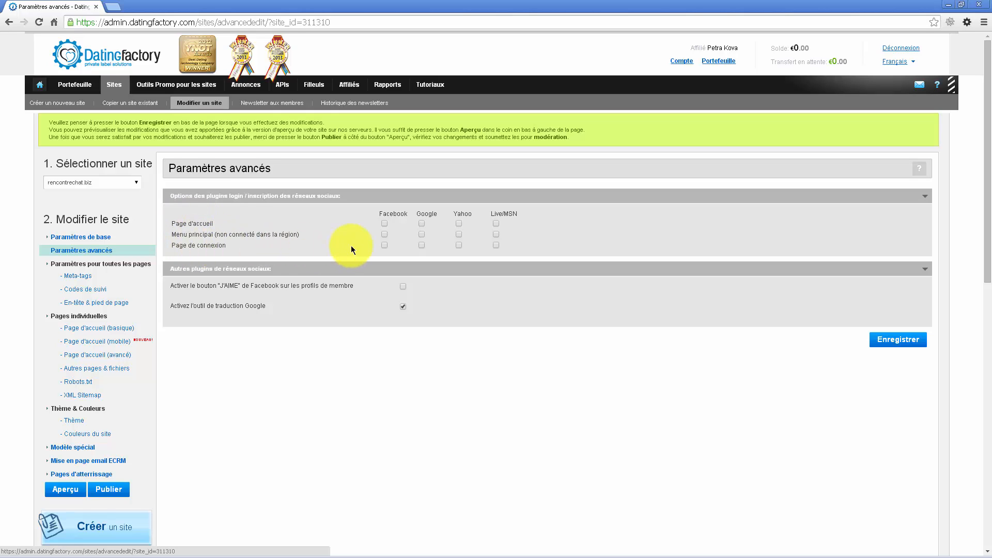
click(384, 224)
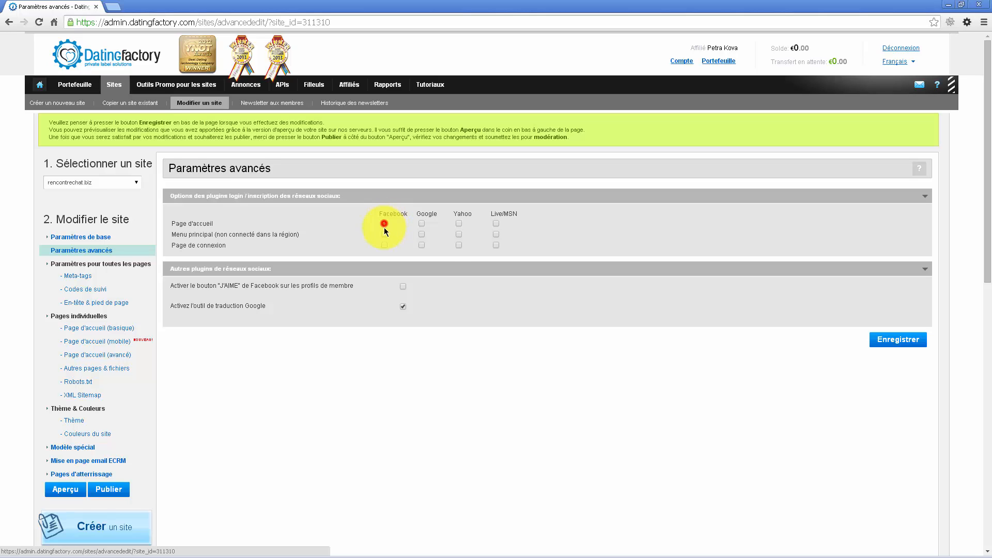
click(421, 223)
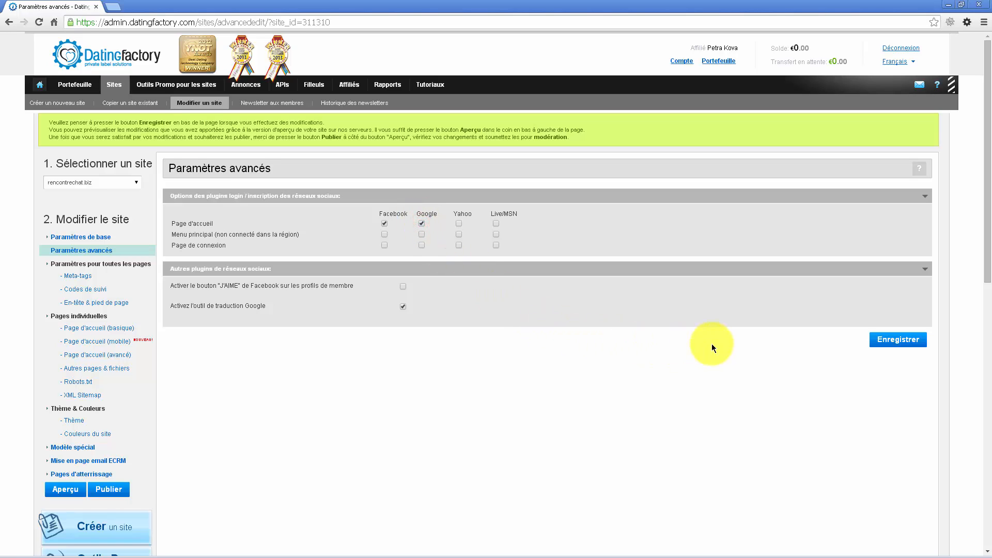
click(906, 342)
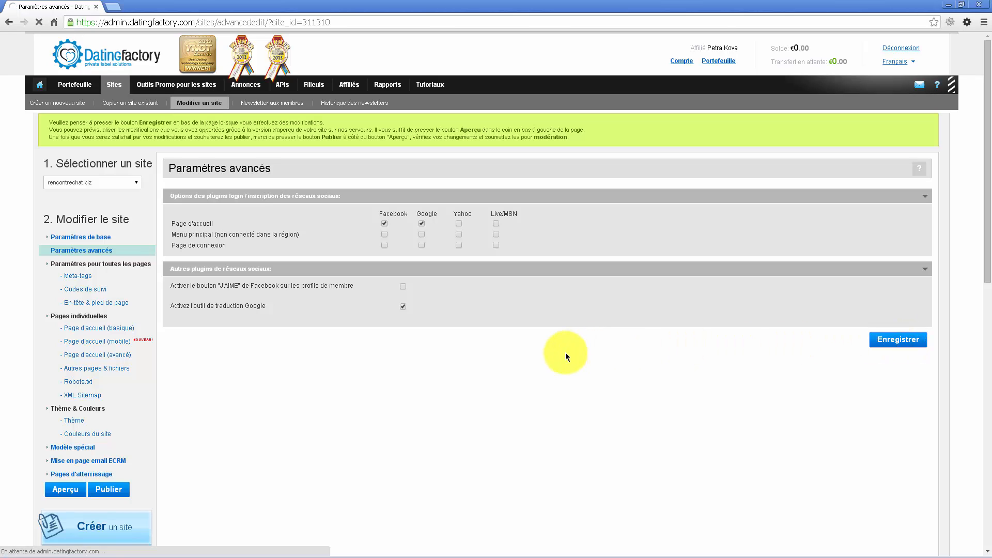
- Preview the site's home page to check its social login options, and close the preview
scroll(218, 370, down, 2)
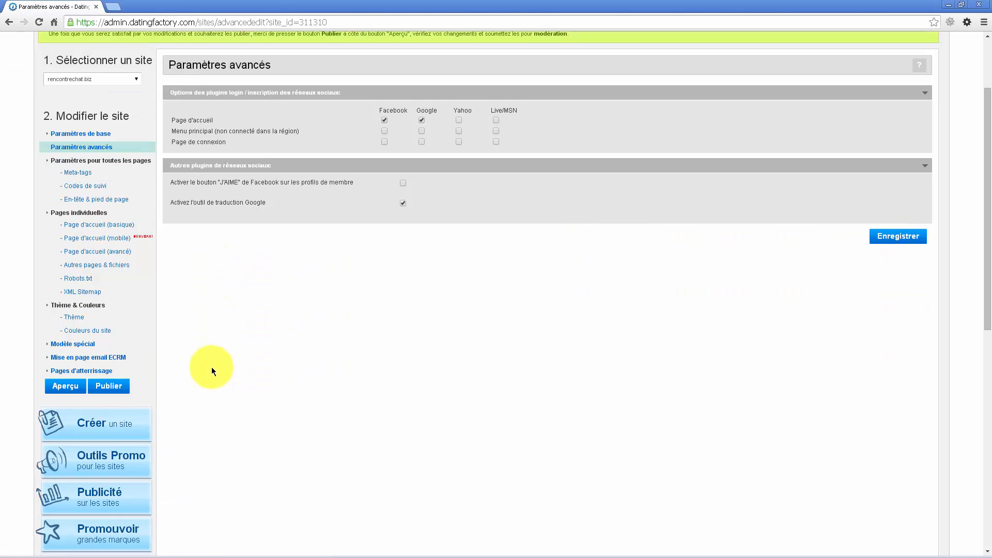
click(70, 391)
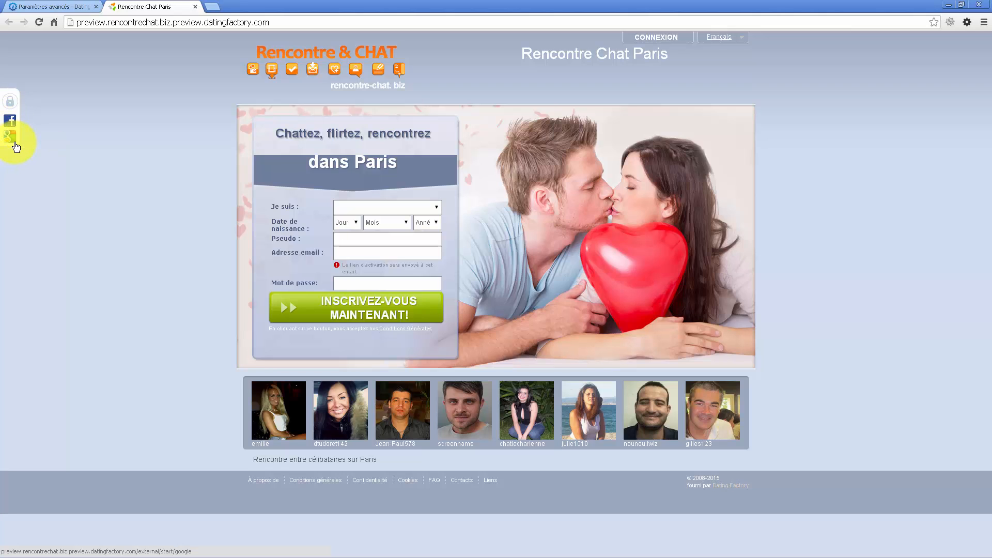
click(194, 7)
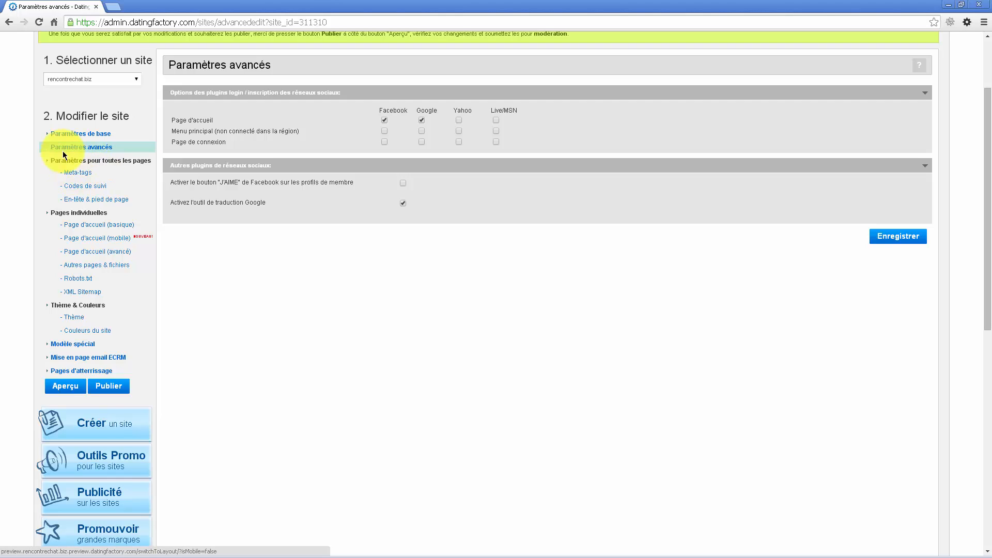
- Open the meta-tags settings for all pages and examine the title variables and the META description tag
drag(52, 160, 138, 155)
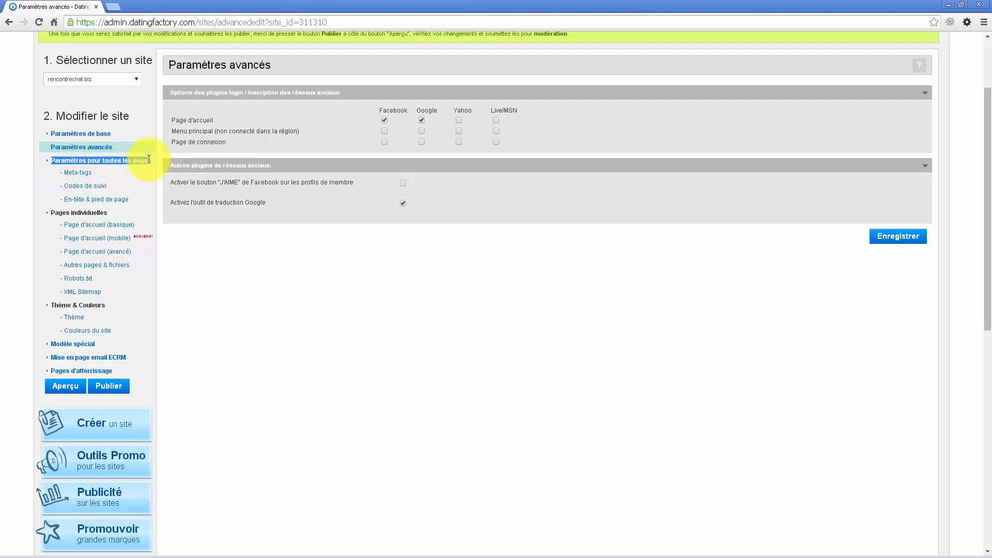
click(126, 173)
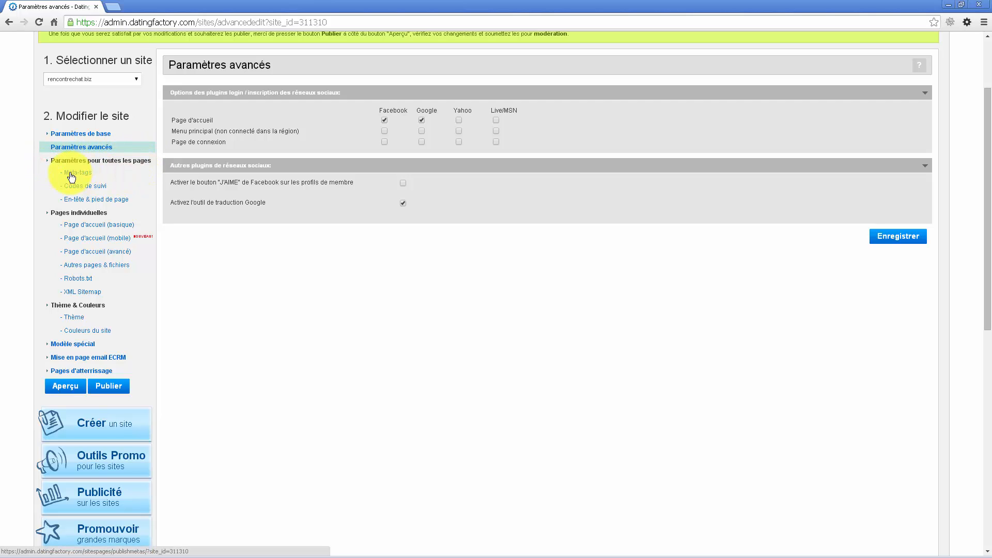
click(71, 174)
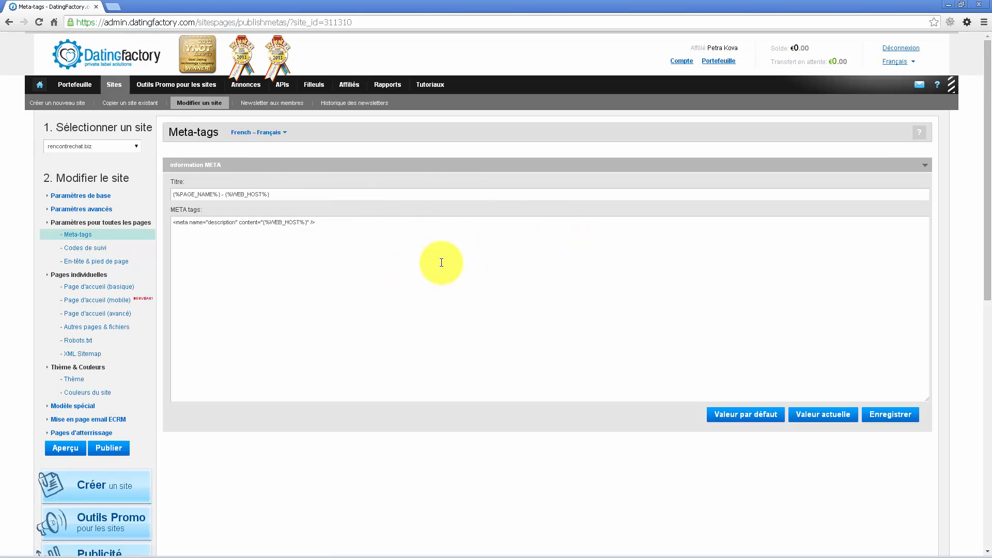
click(400, 227)
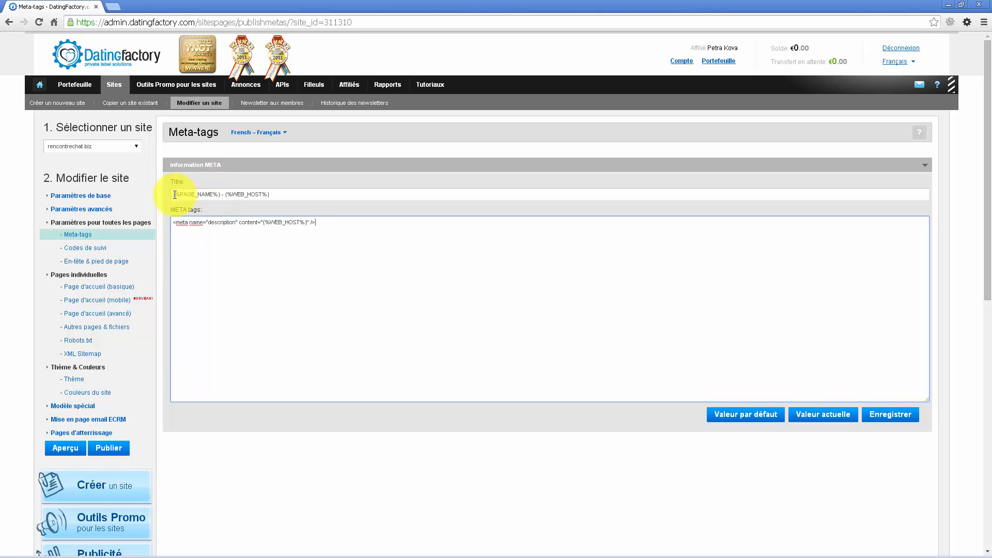
drag(175, 194, 278, 193)
click(316, 194)
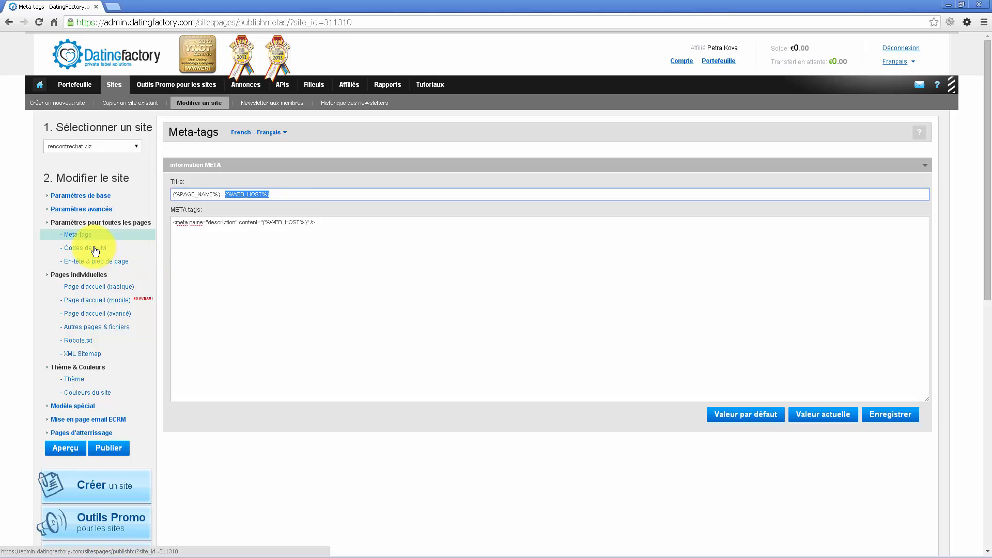
drag(323, 222, 176, 220)
click(337, 222)
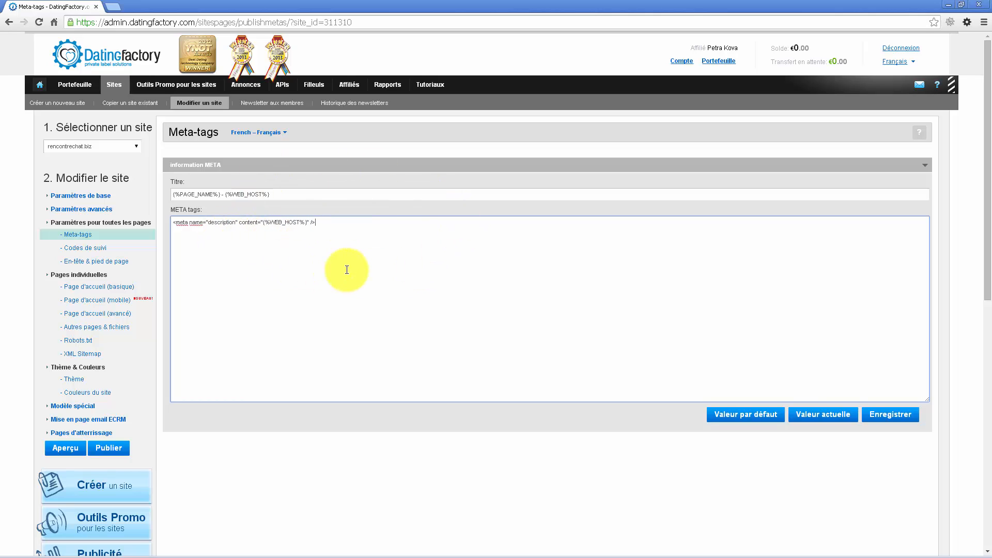
- Open the tracking codes settings and look through the sections for registration attempt, registration, payment and all pages
click(87, 252)
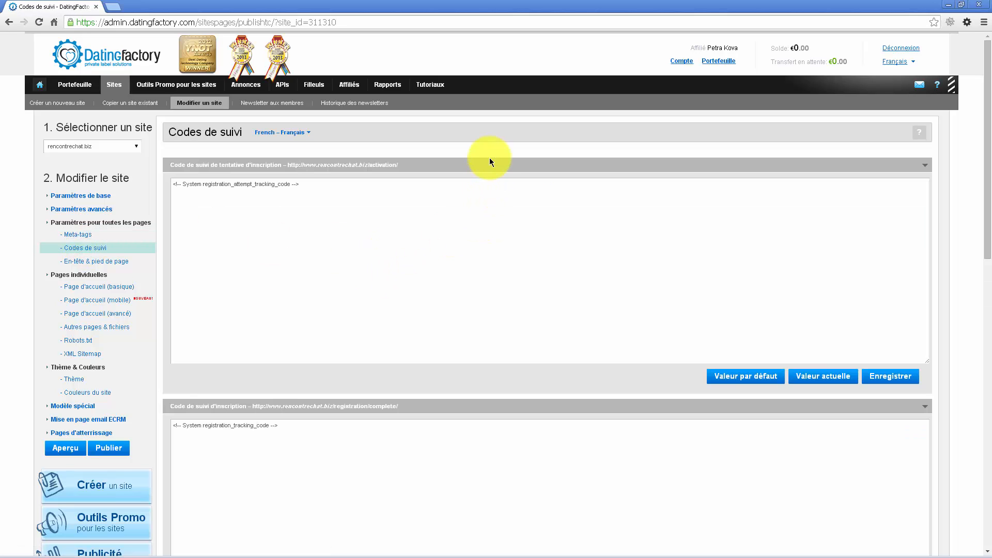
scroll(467, 191, down, 3)
scroll(467, 191, up, 2)
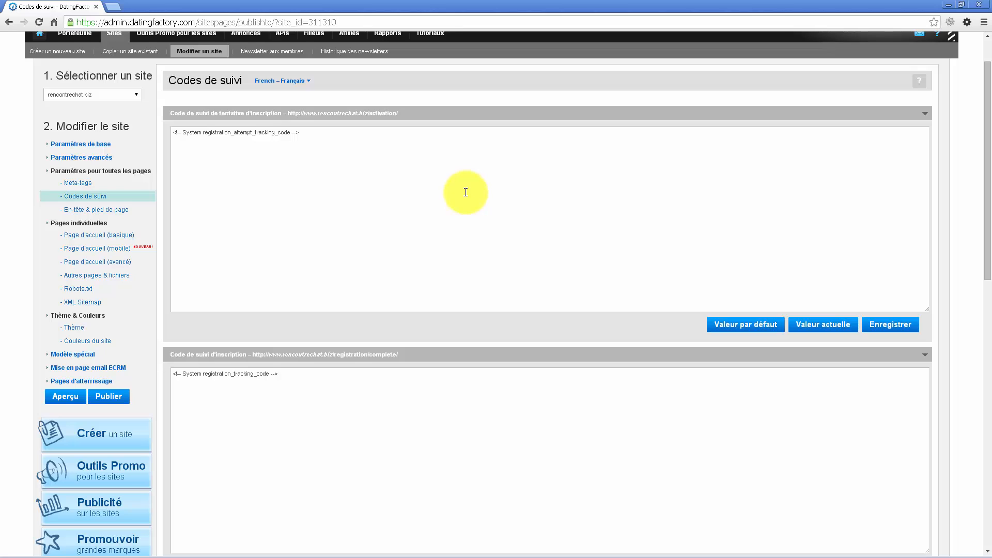
scroll(466, 193, down, 2)
scroll(465, 192, down, 8)
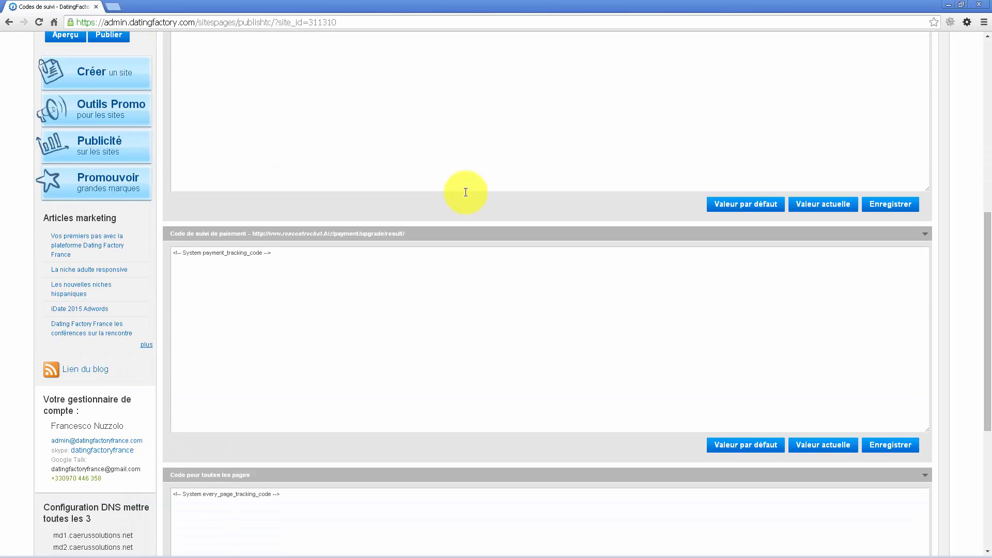
scroll(466, 193, up, 10)
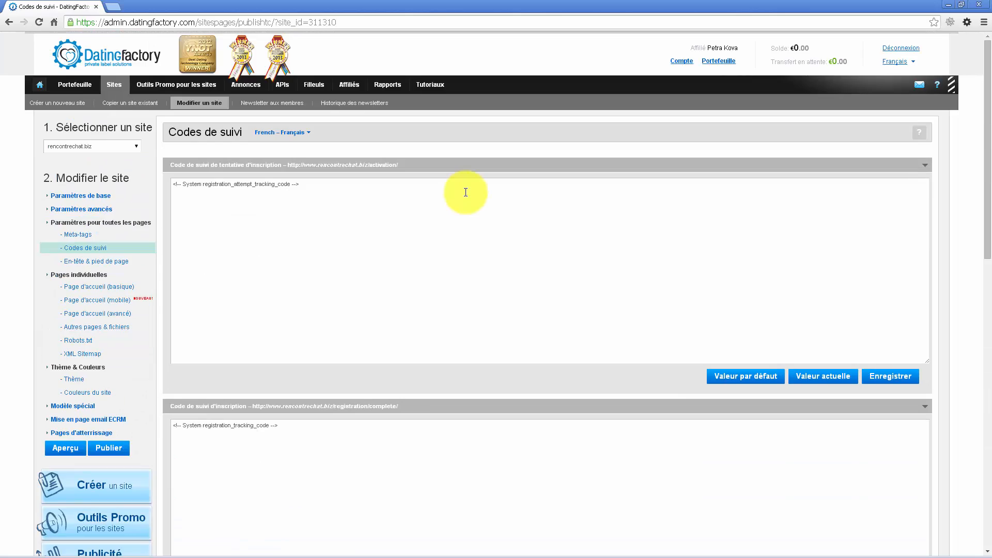
scroll(460, 250, down, 11)
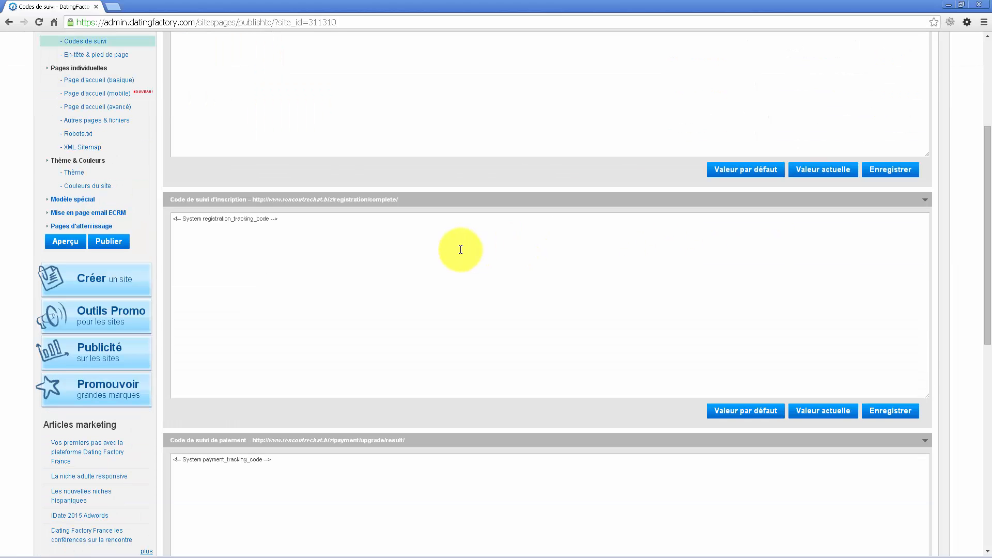
scroll(460, 250, down, 3)
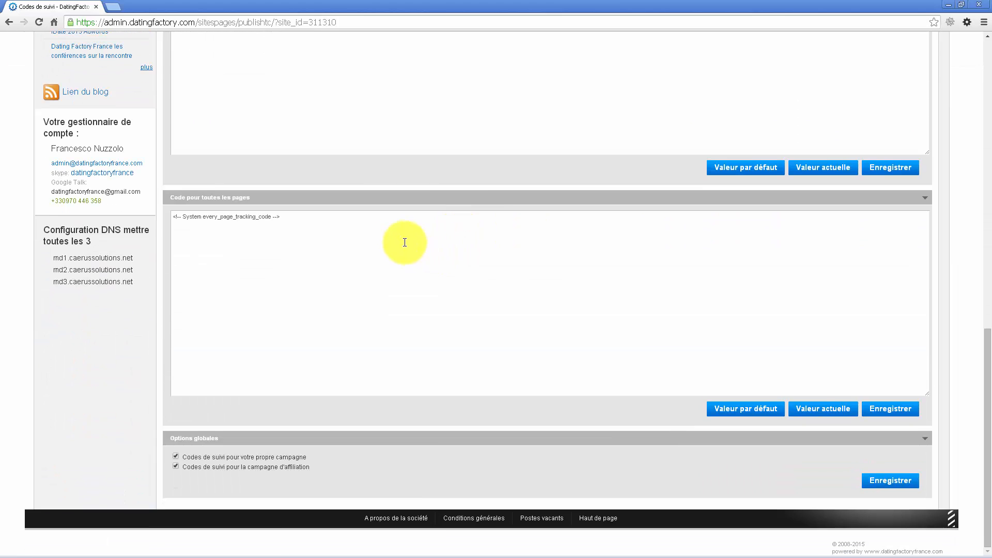
- Examine the placeholder code in the tracking section that applies to all pages
click(360, 228)
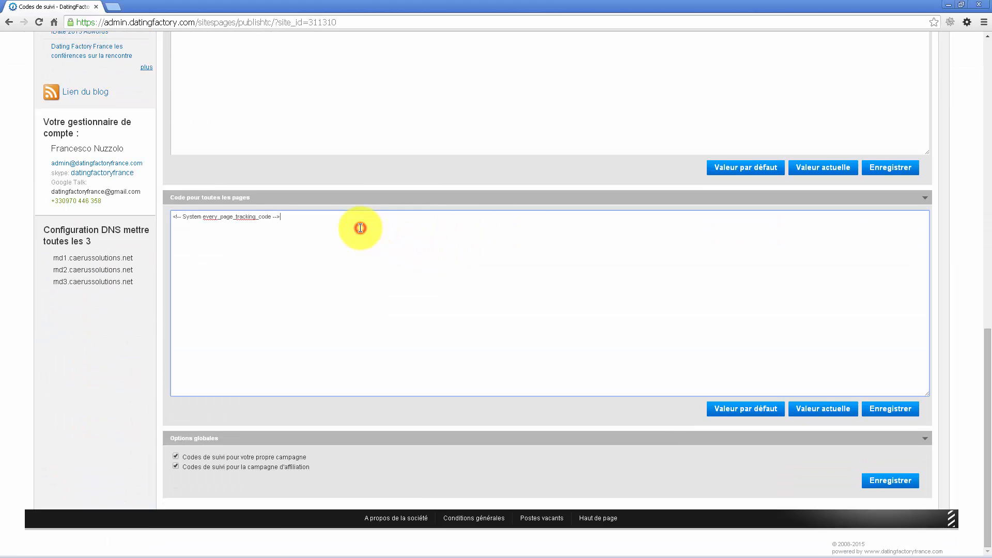
click(313, 217)
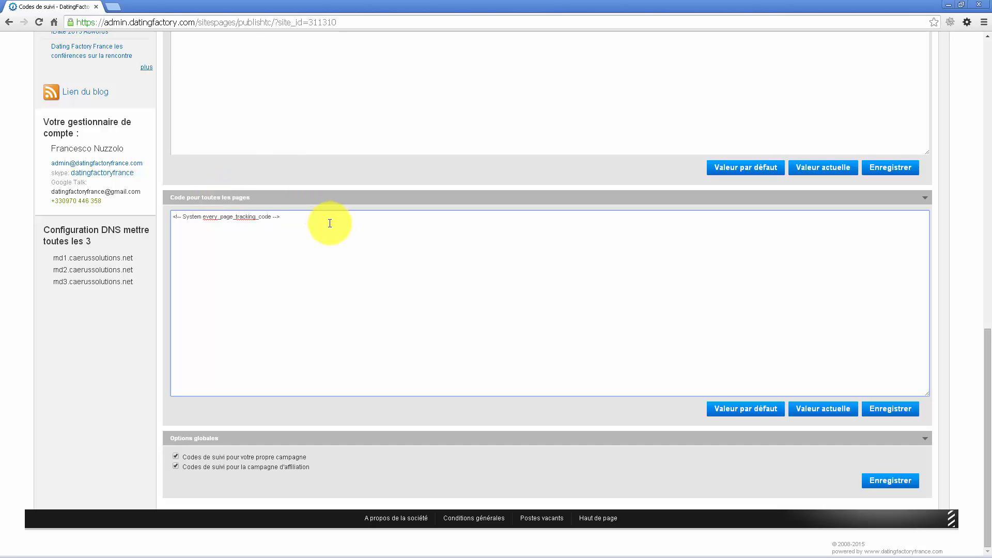
drag(301, 220, 277, 213)
key(ctrl+a)
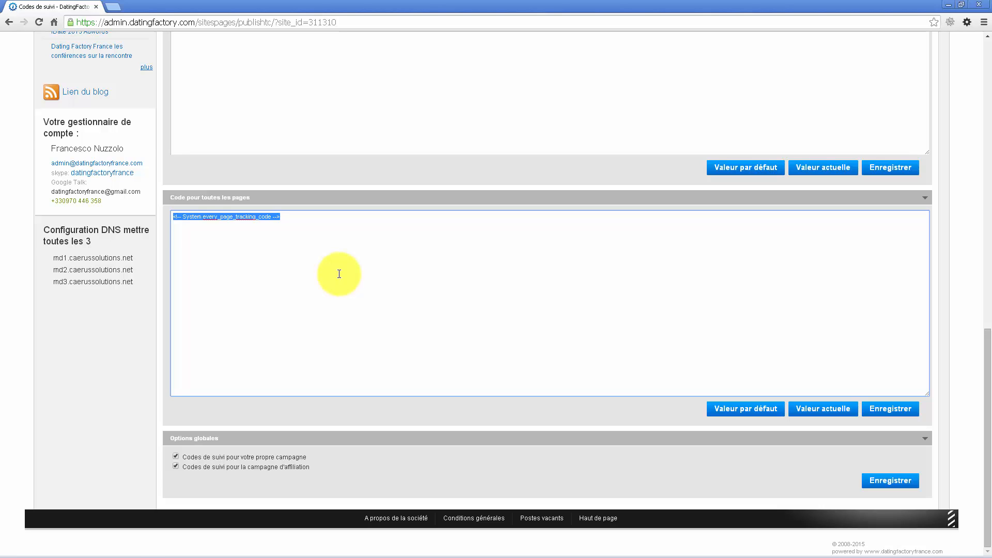
scroll(339, 274, up, 1)
click(292, 275)
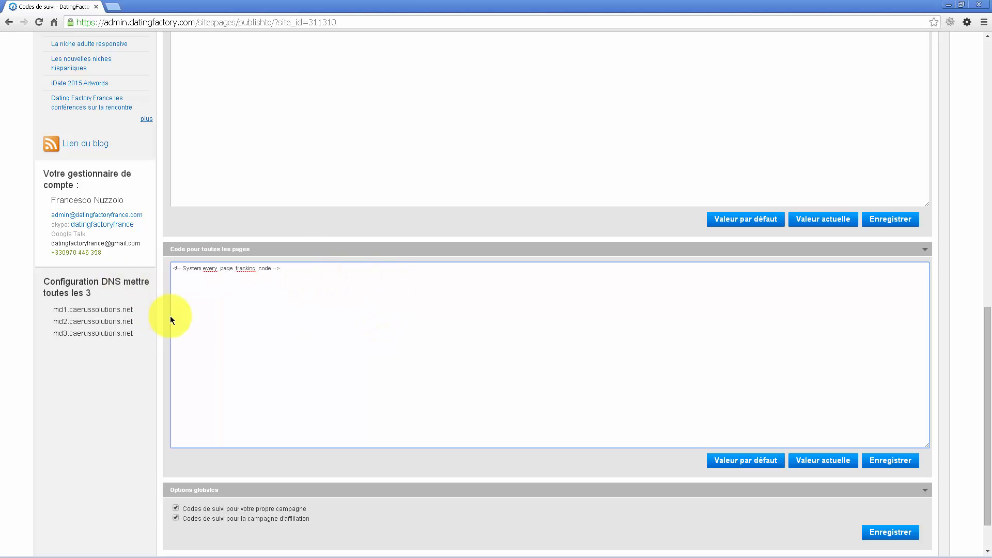
- Review the payment, registration and registration attempt tracking code sections again
scroll(587, 334, up, 2)
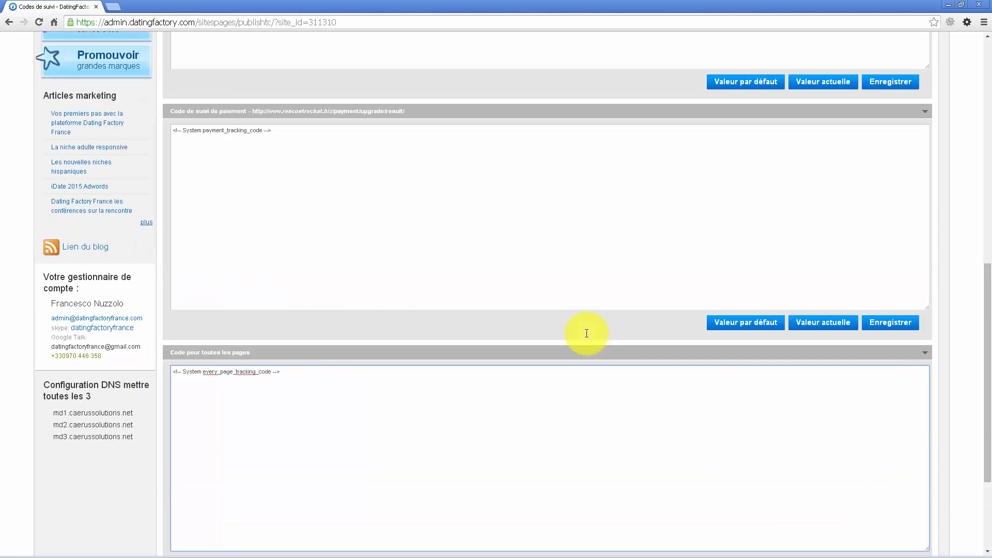
scroll(409, 290, up, 5)
scroll(401, 336, down, 5)
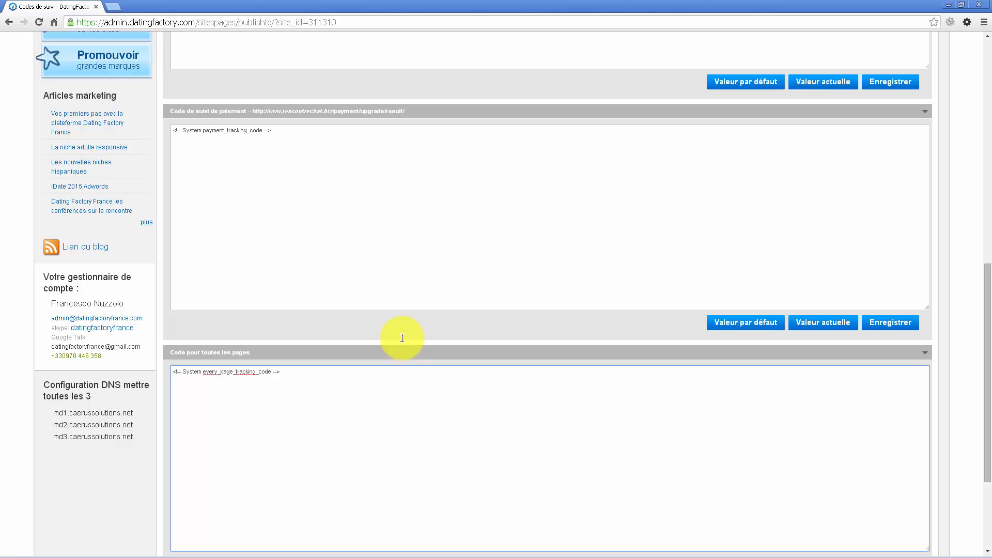
scroll(402, 338, up, 9)
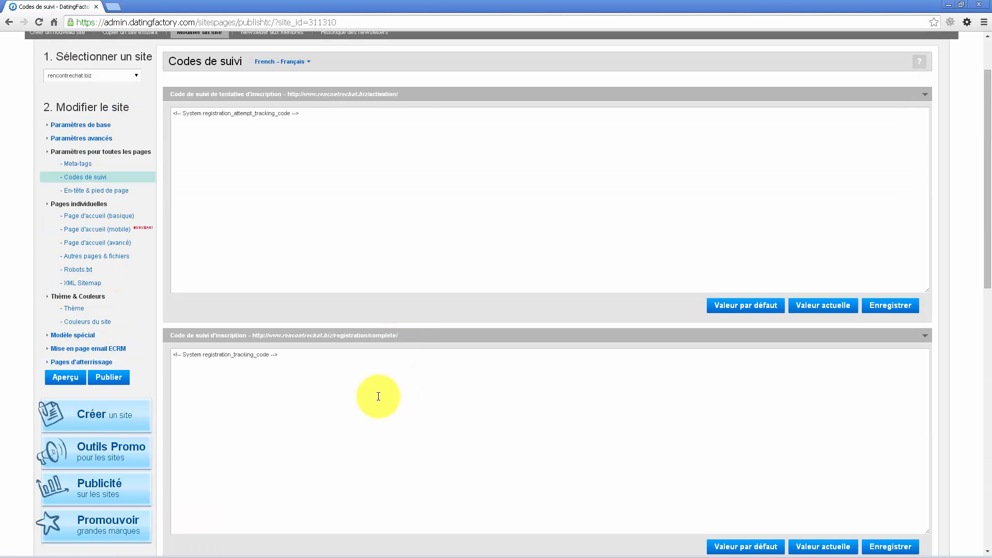
scroll(380, 390, down, 2)
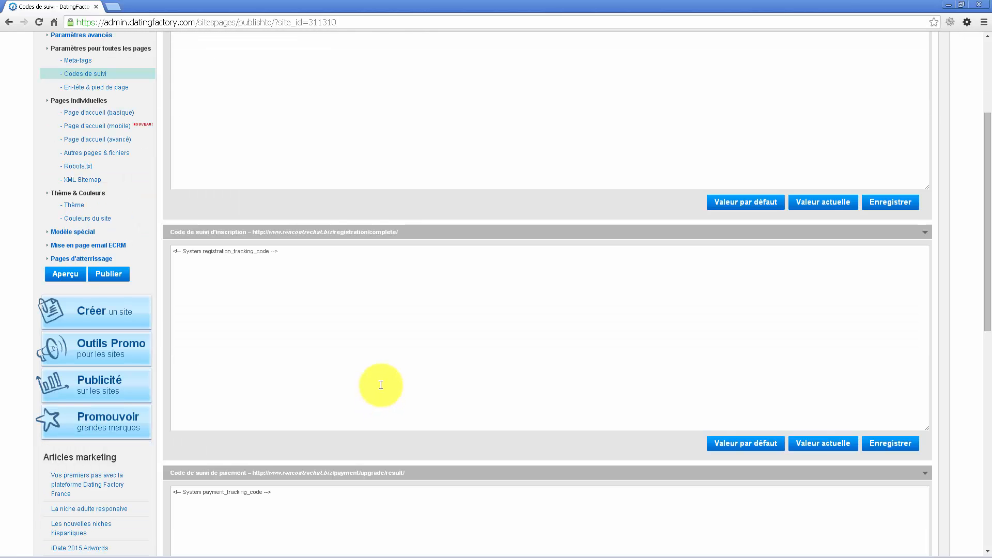
scroll(380, 385, up, 2)
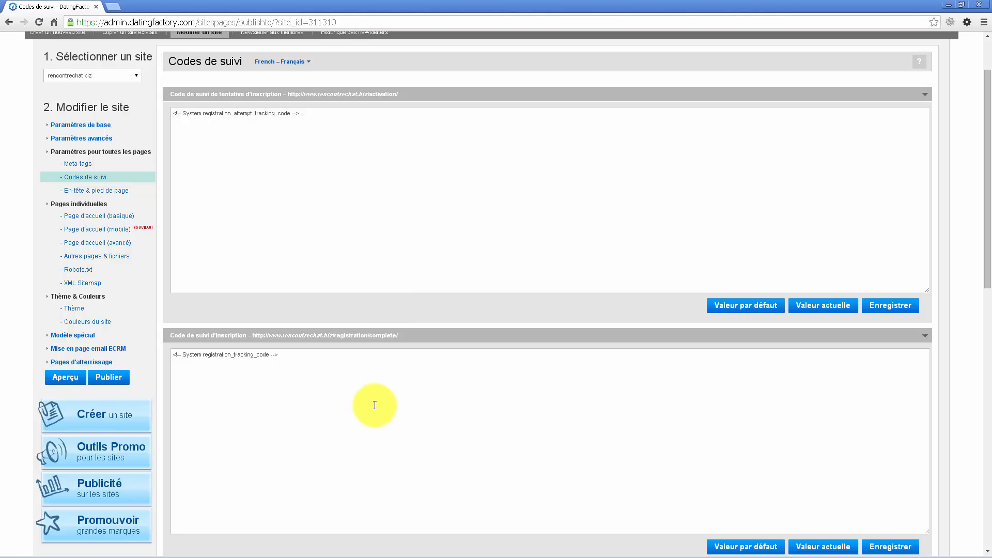
scroll(411, 260, up, 2)
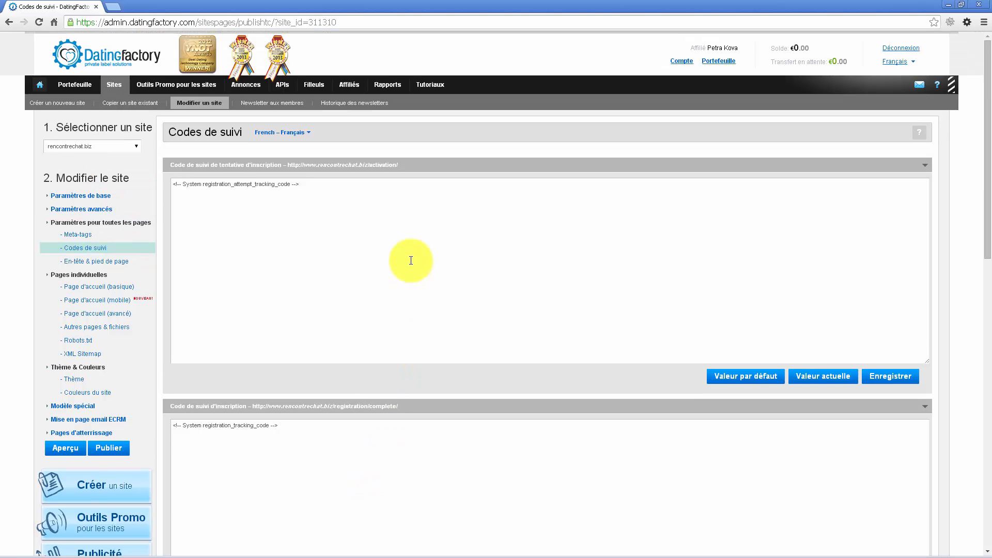
- Open the header and footer settings that apply to all pages of the site
scroll(411, 260, down, 1)
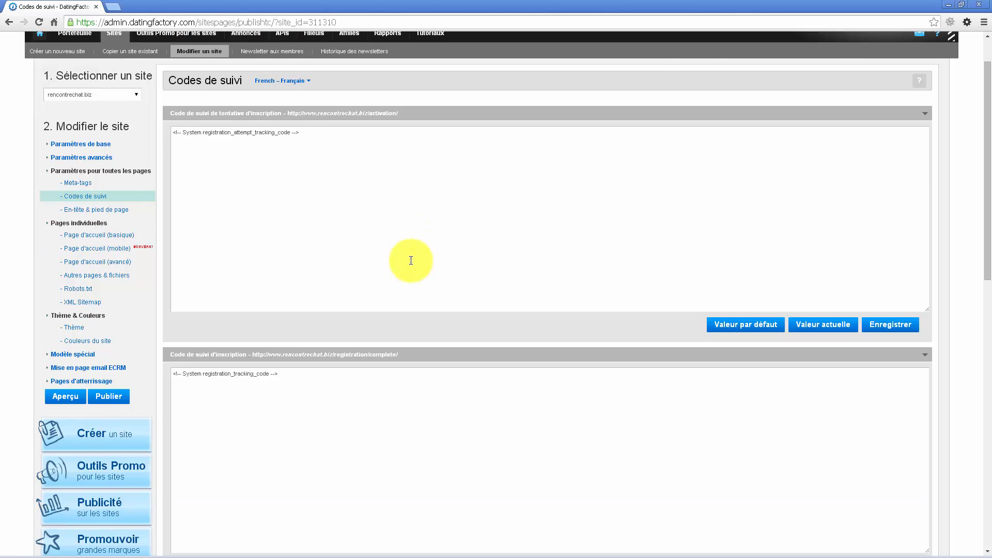
scroll(411, 261, up, 1)
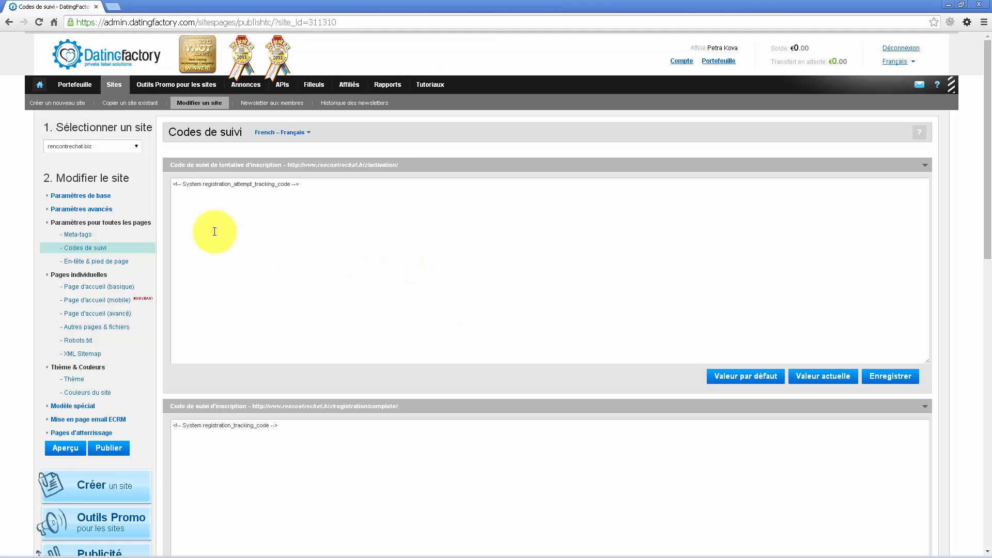
drag(134, 261, 61, 260)
click(110, 261)
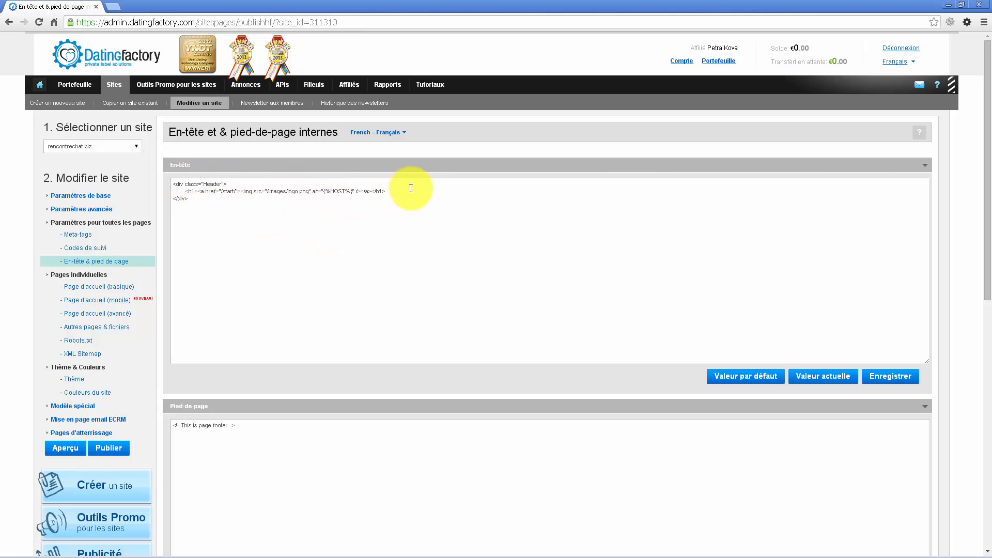
- Remove the opening and closing h1 tags around the logo link in the internal header code and save the header
click(184, 191)
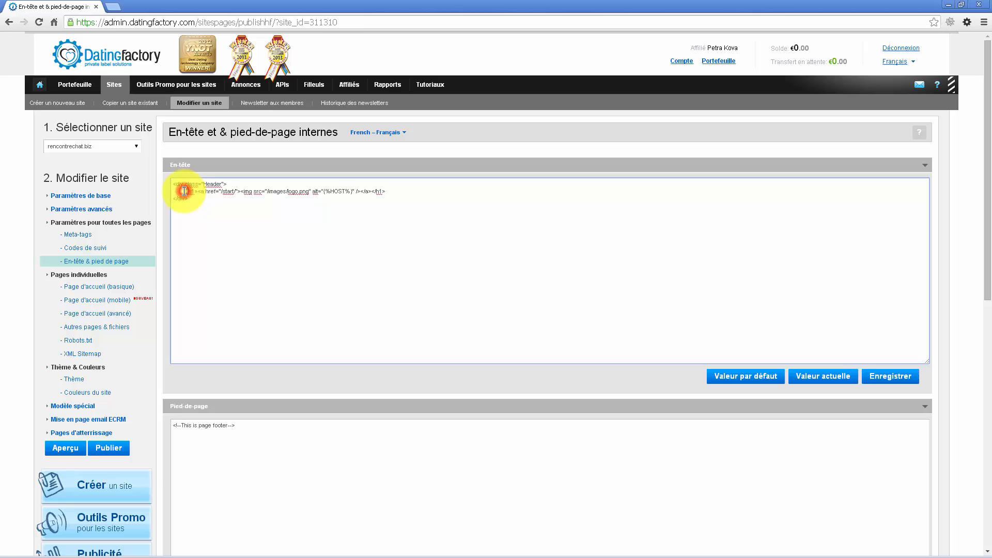
drag(197, 191, 185, 191)
key(Delete)
drag(362, 191, 395, 191)
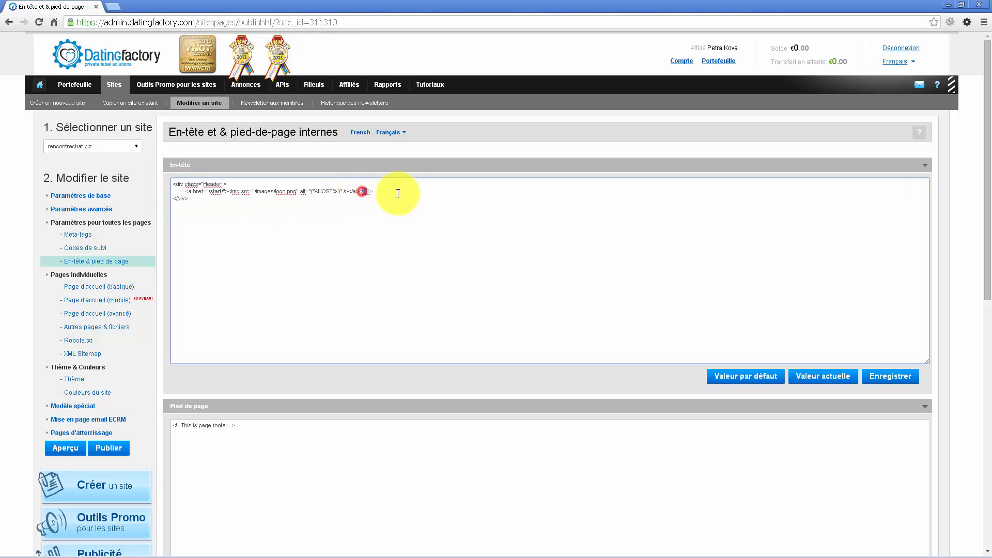
key(Delete)
click(420, 205)
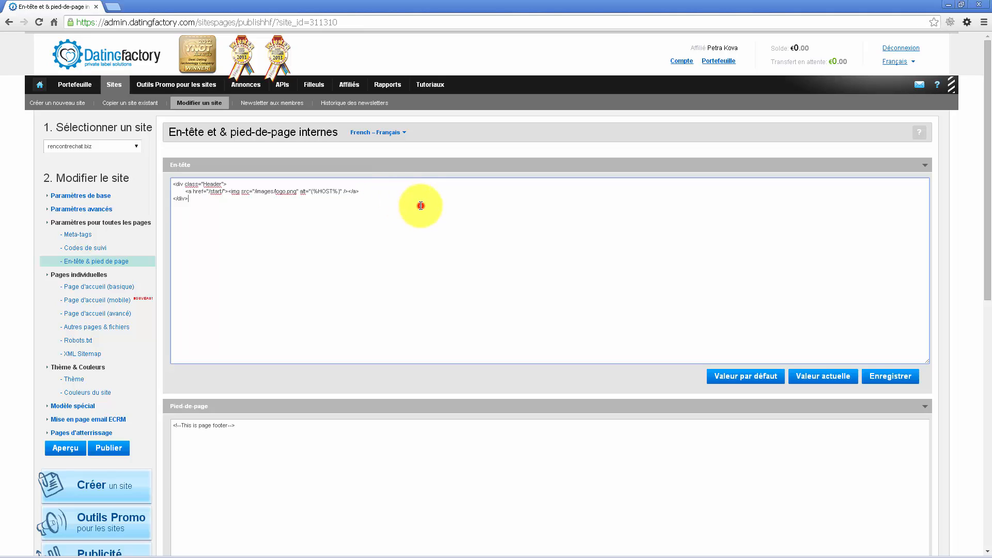
click(903, 380)
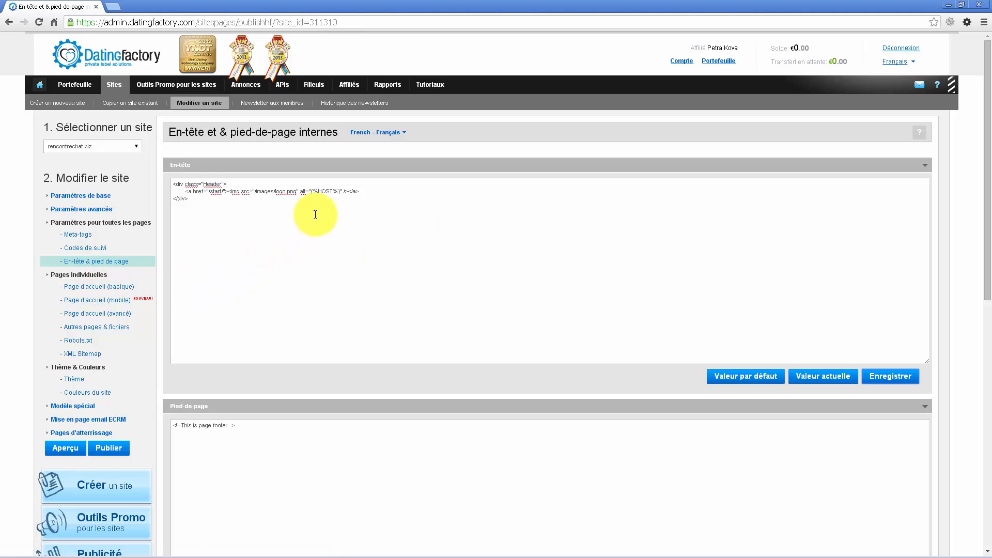
- Replace the footer comment with "Rencontre entre célibataire partout en France. Homme et Femme à la recherche d'une rencontre." and save it
scroll(470, 207, down, 2)
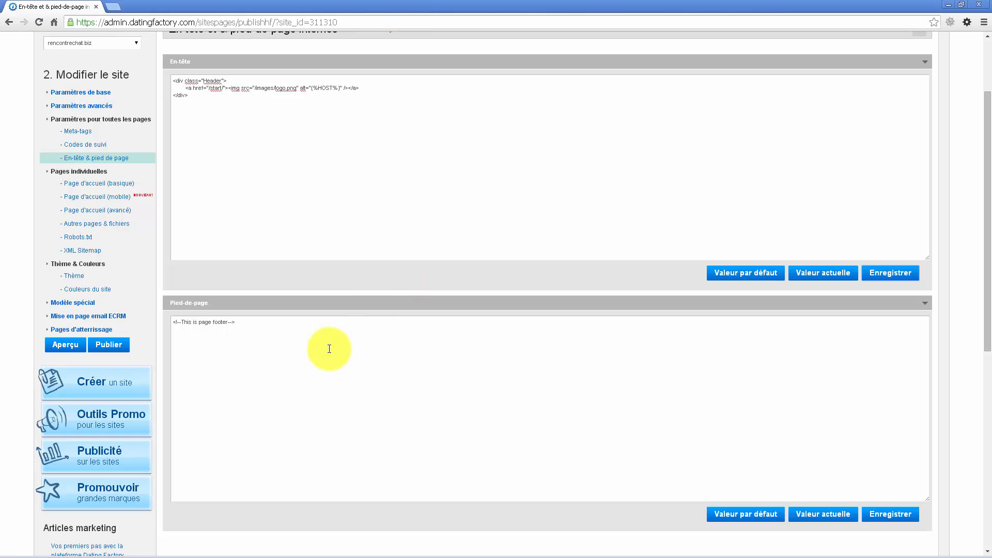
scroll(385, 182, down, 1)
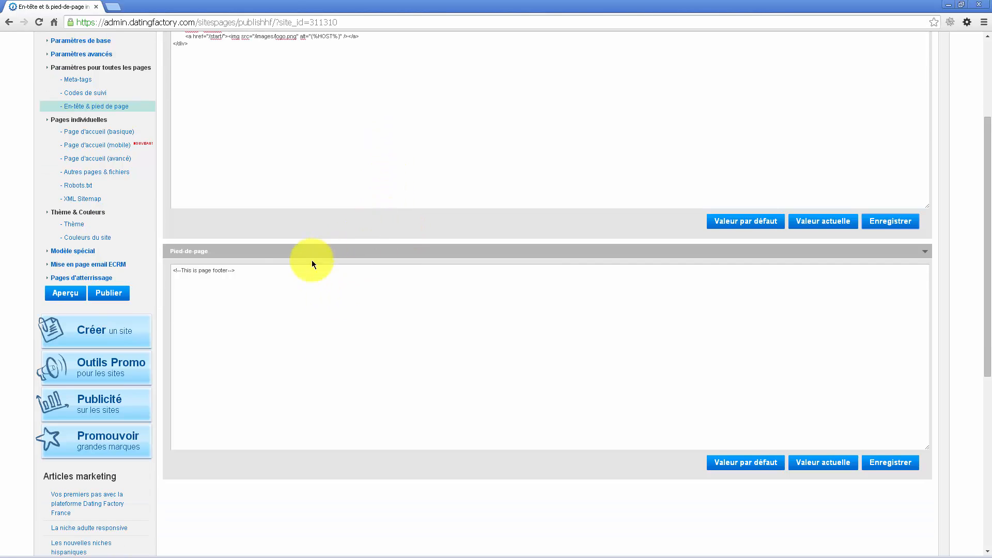
click(283, 274)
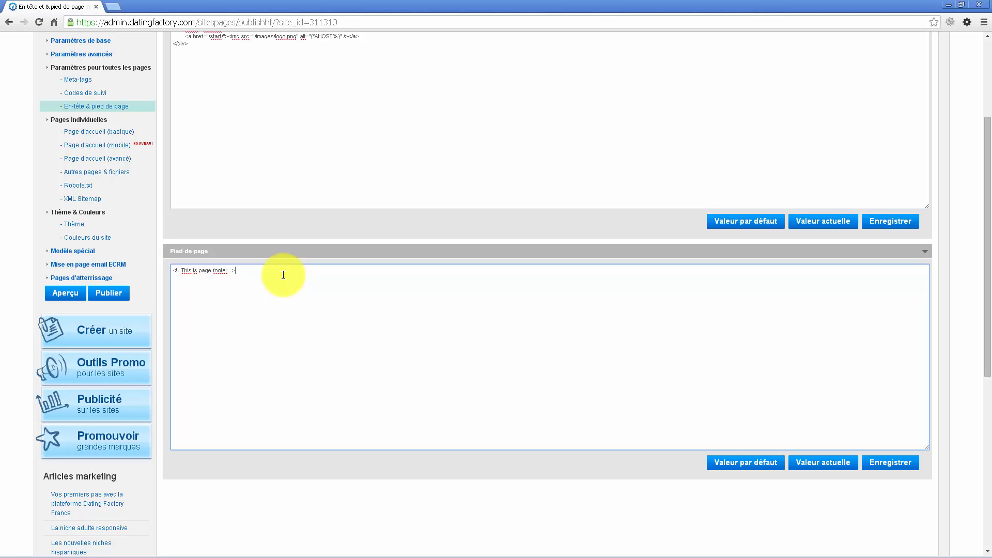
scroll(323, 290, down, 1)
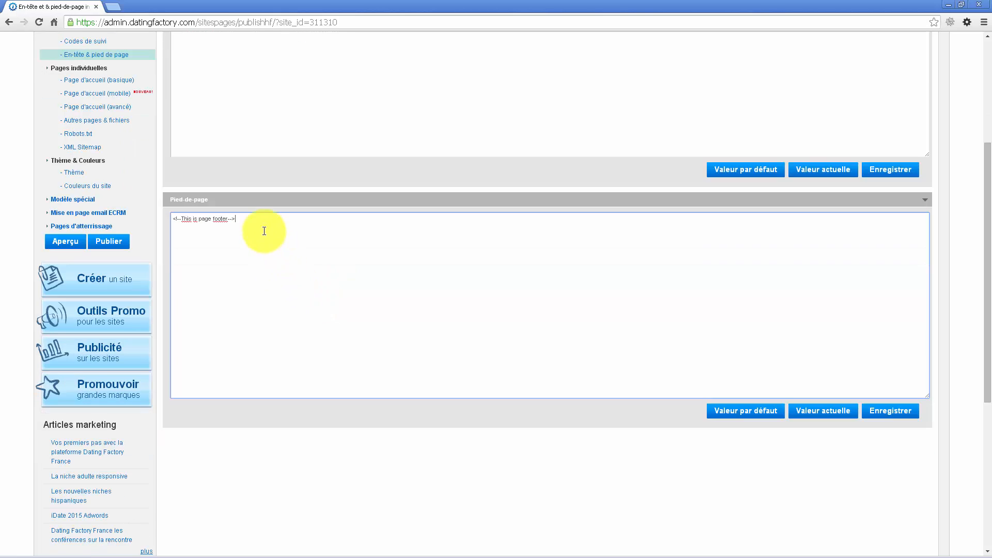
drag(262, 222, 132, 214)
key(BackSpace)
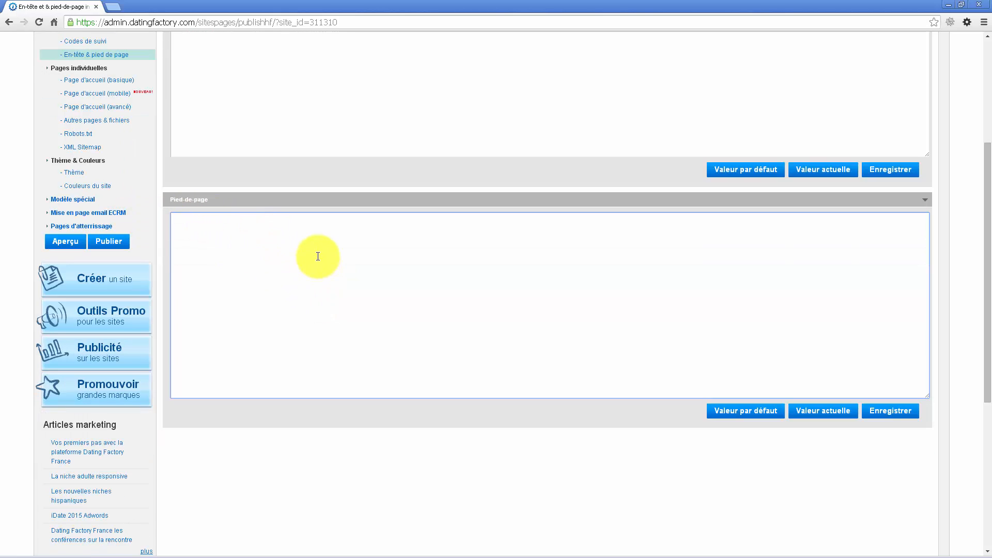
text(Rencontre entre célibataire partout en France. Homme et)
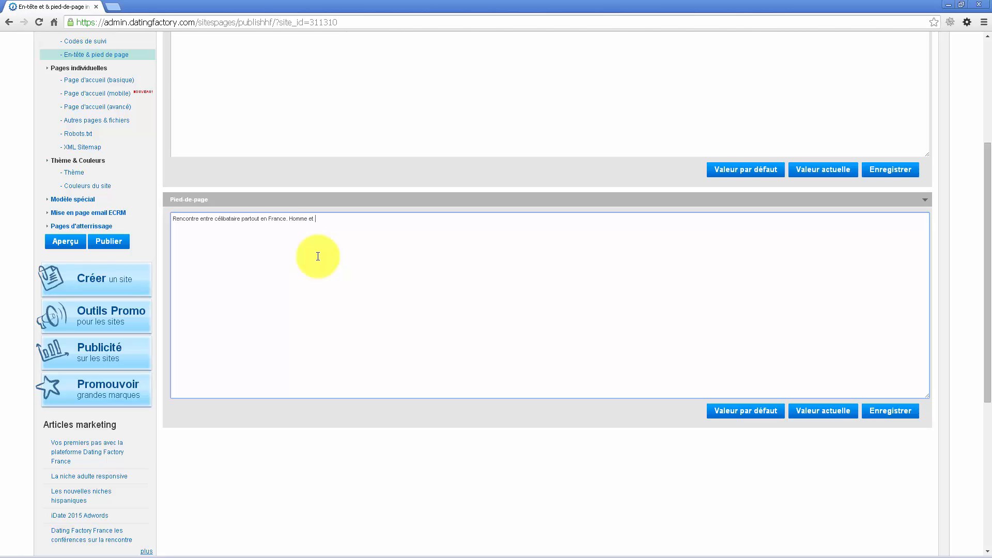
text( Femme à la recherche d'une rencontre)
click(882, 412)
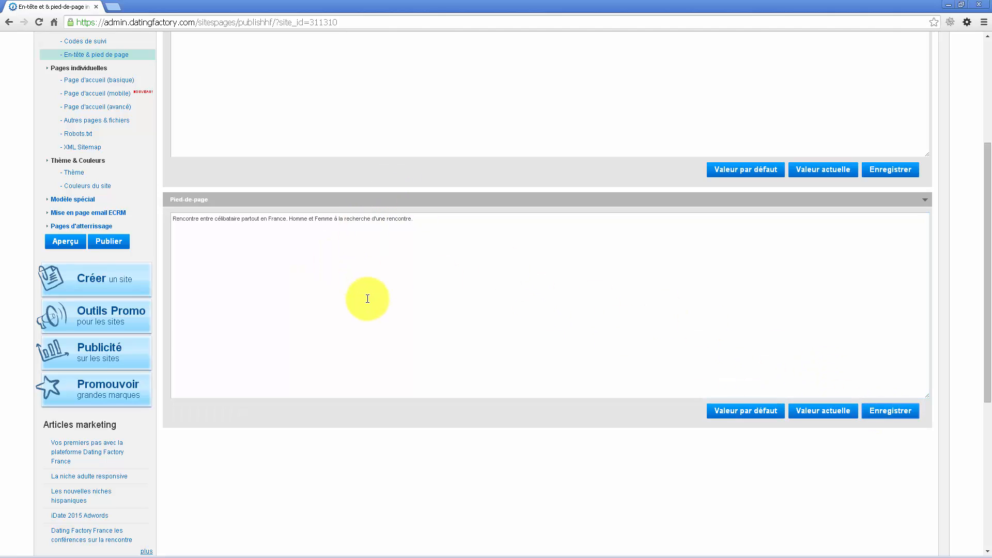
- Preview the site, check the new footer text and the footer links on the home page, and close the preview
scroll(356, 268, up, 3)
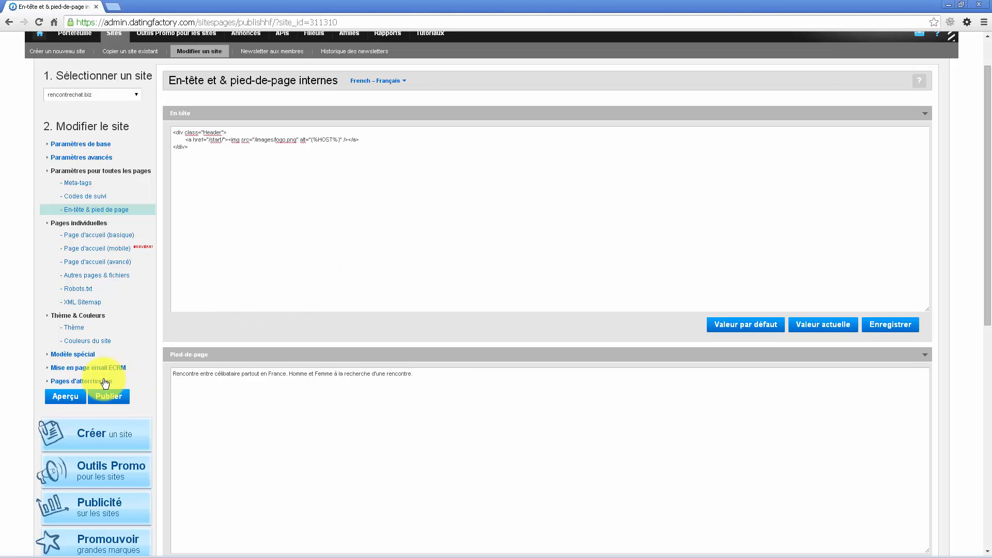
click(60, 397)
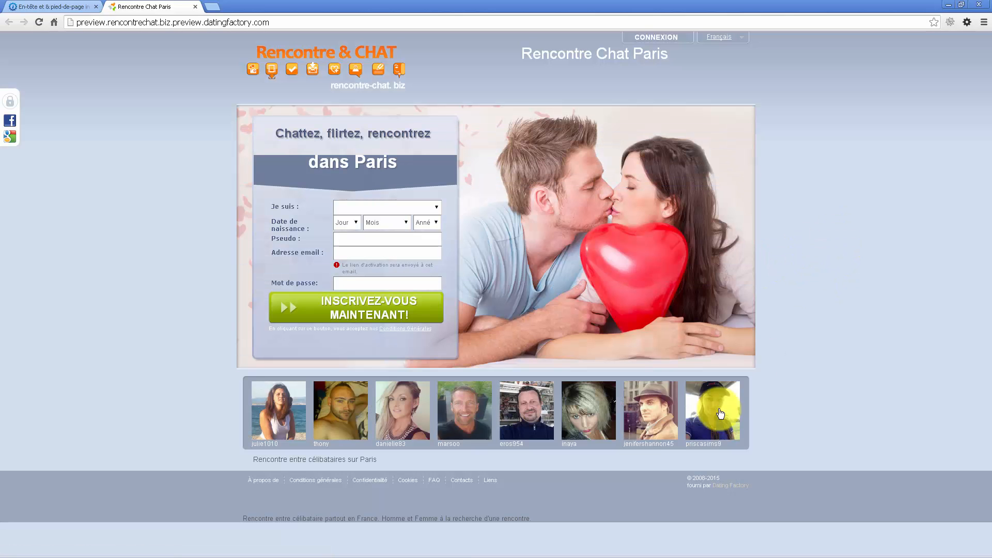
drag(239, 519, 542, 516)
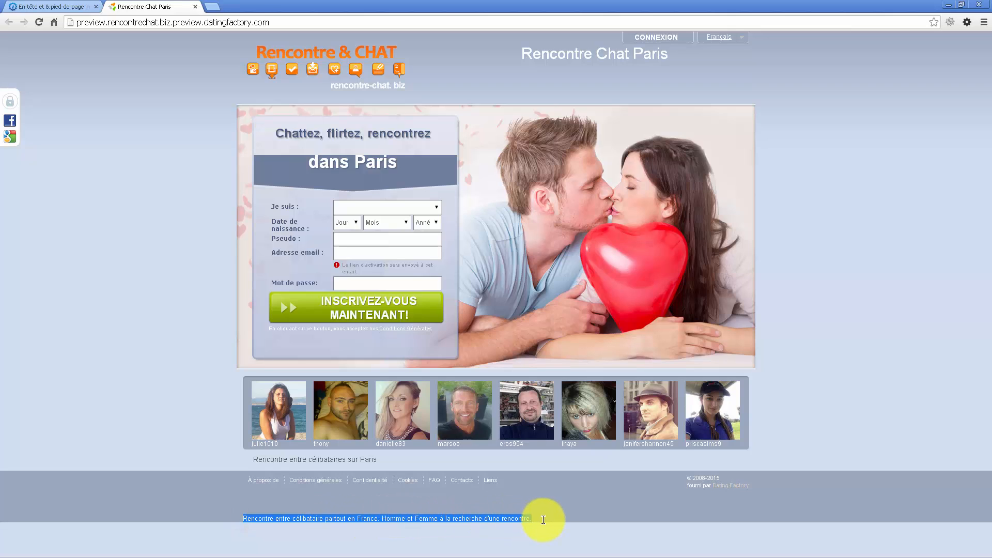
click(236, 491)
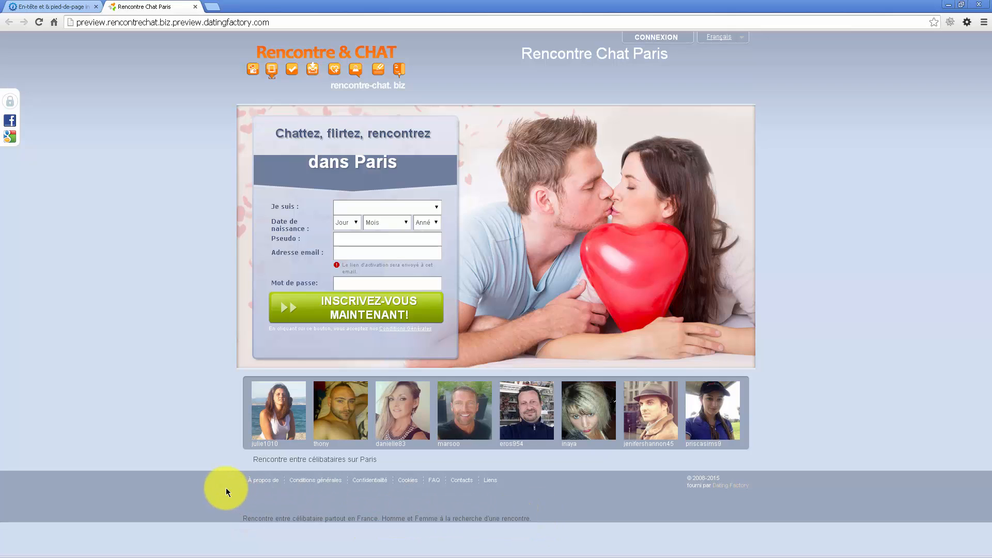
click(222, 484)
mouse_move(222, 484)
mouse_down()
mouse_move(331, 490)
mouse_move(232, 492)
mouse_up()
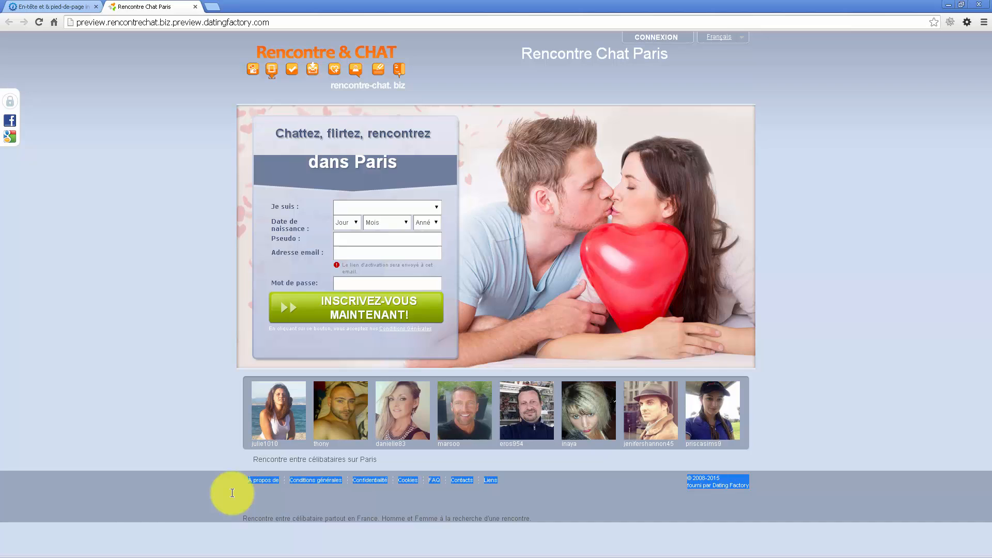
click(137, 516)
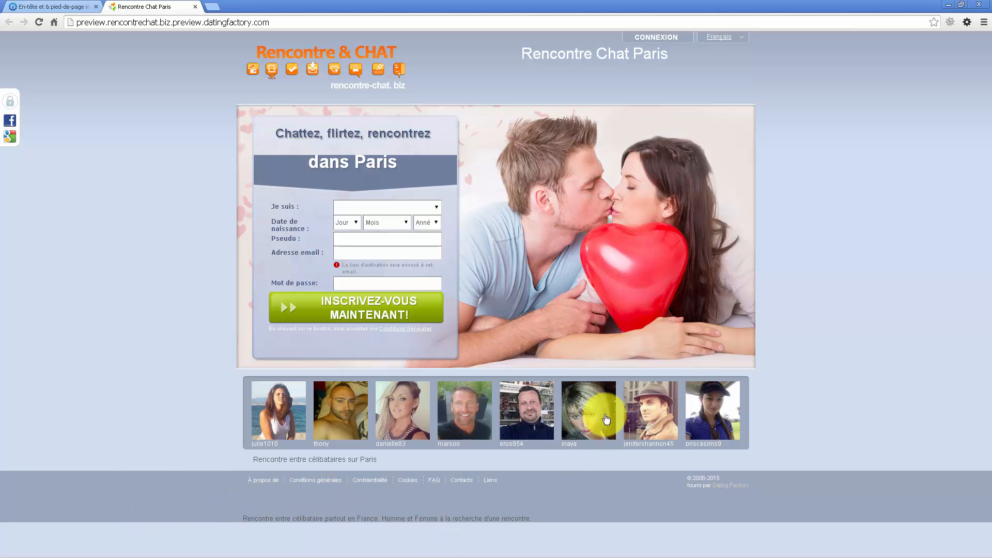
click(196, 7)
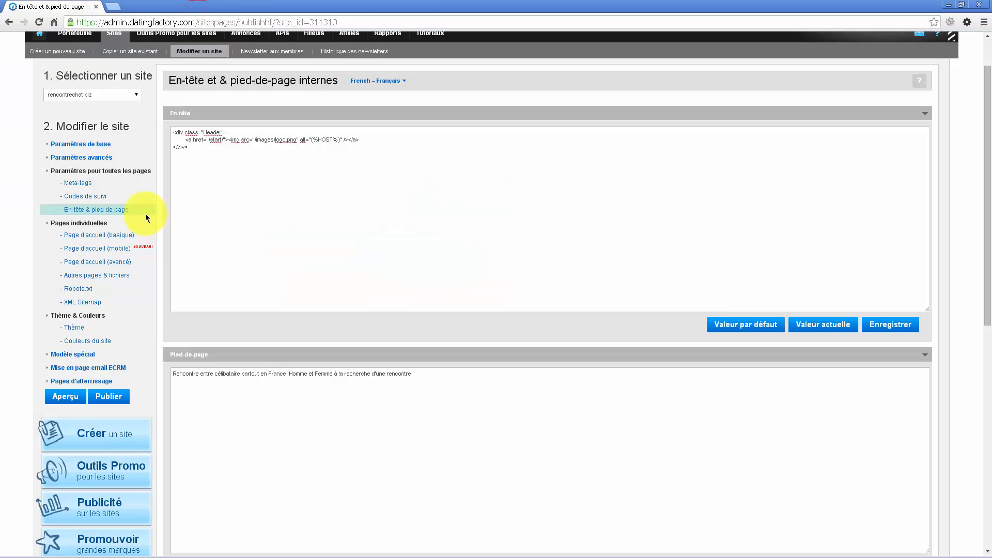
- Open the basic home page settings and examine the slogan text
click(105, 235)
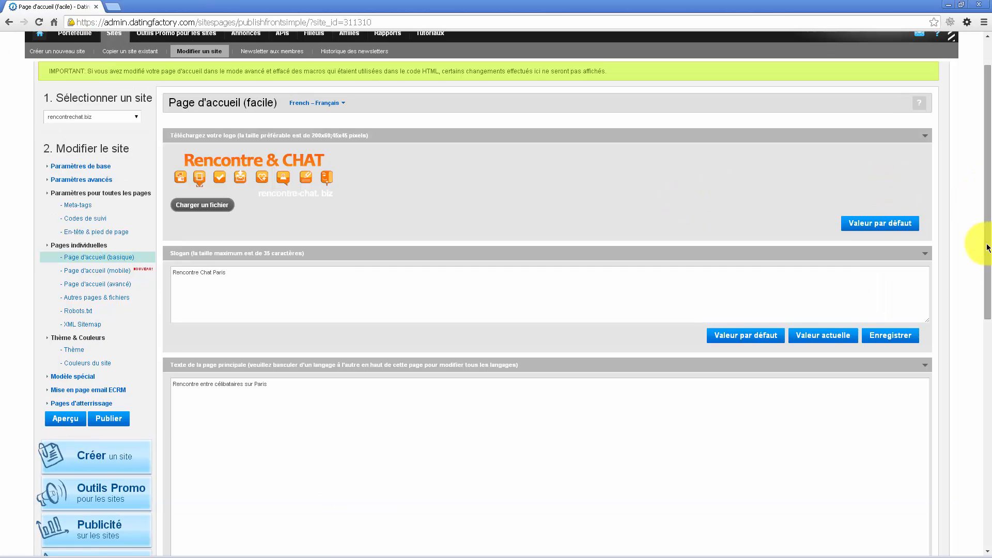
click(282, 274)
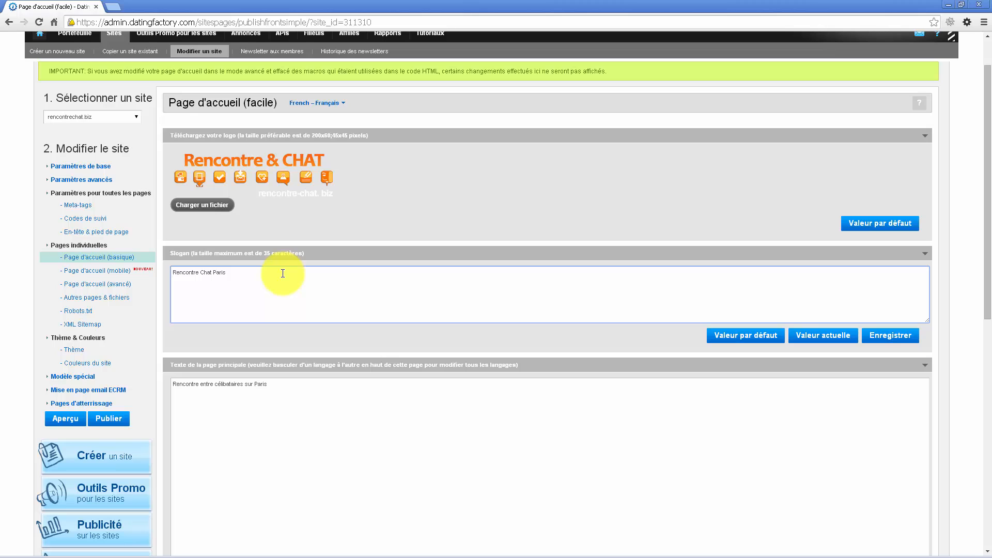
drag(265, 270, 138, 261)
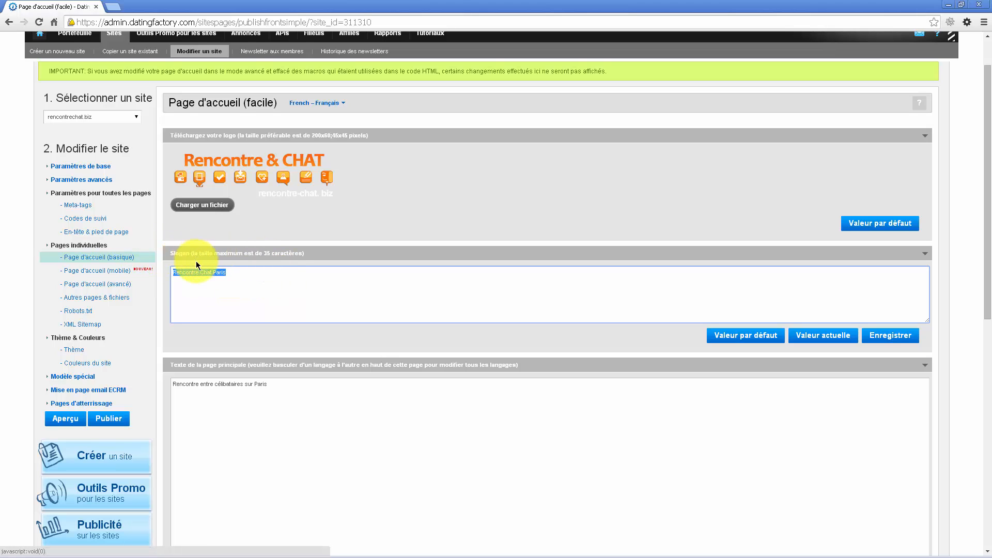
click(241, 275)
drag(234, 272, 171, 275)
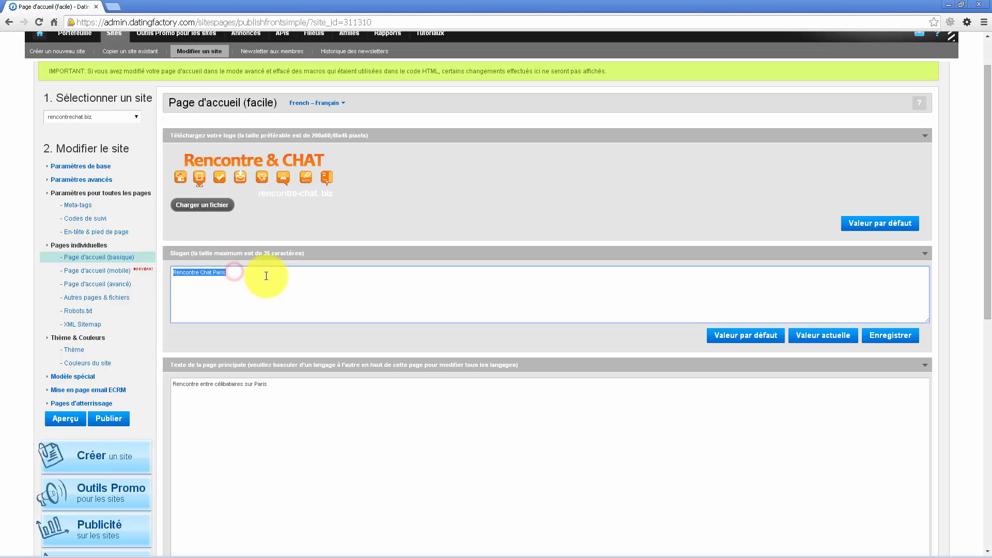
click(266, 276)
drag(231, 273, 157, 274)
click(300, 282)
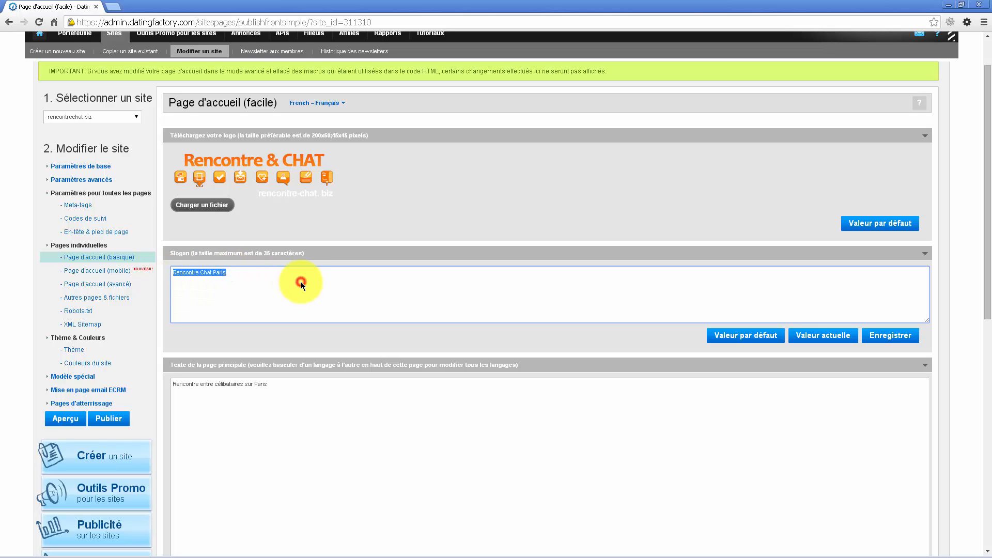
click(301, 282)
scroll(300, 281, down, 3)
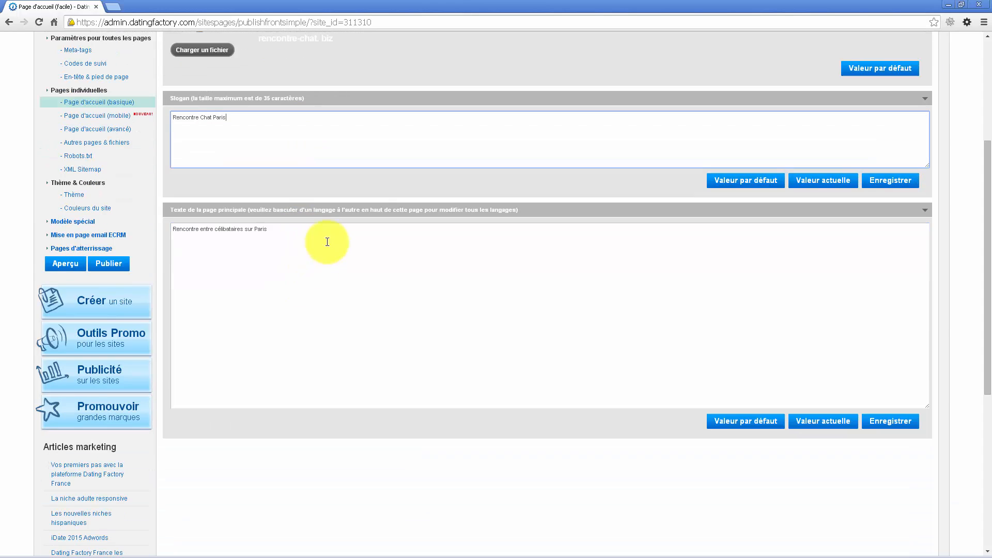
- Wrap the main page text "Rencontre entre célibataires sur Paris" in h2 heading tags
drag(324, 238, 163, 230)
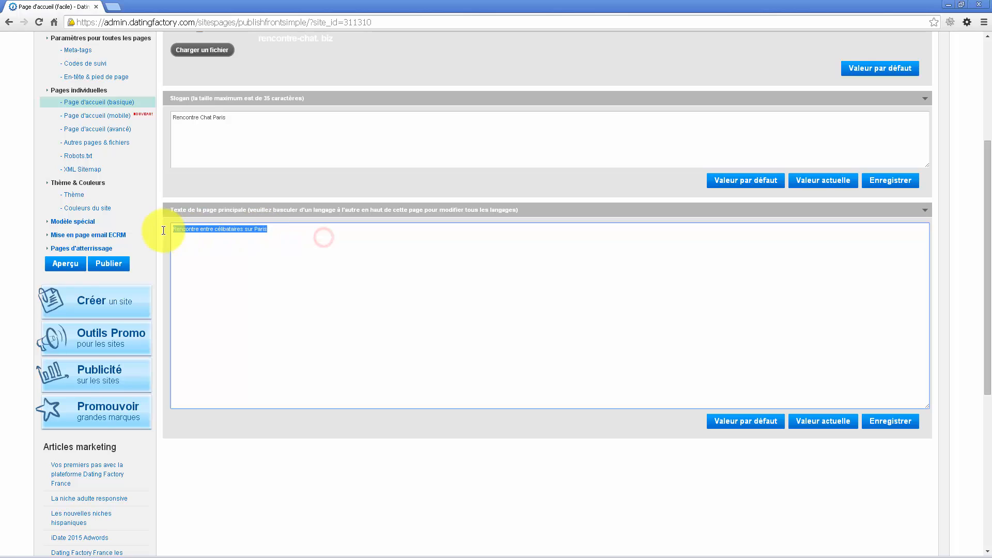
click(325, 250)
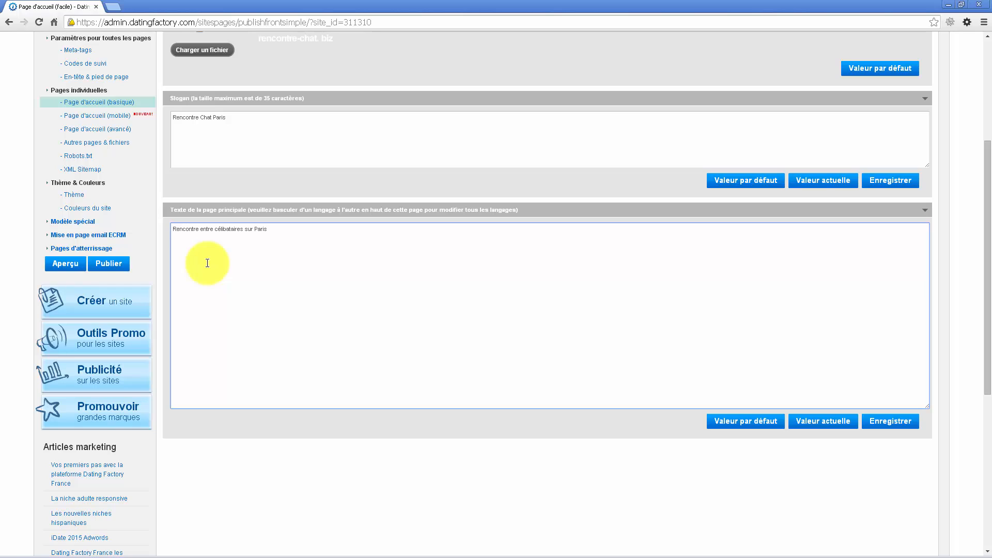
click(171, 230)
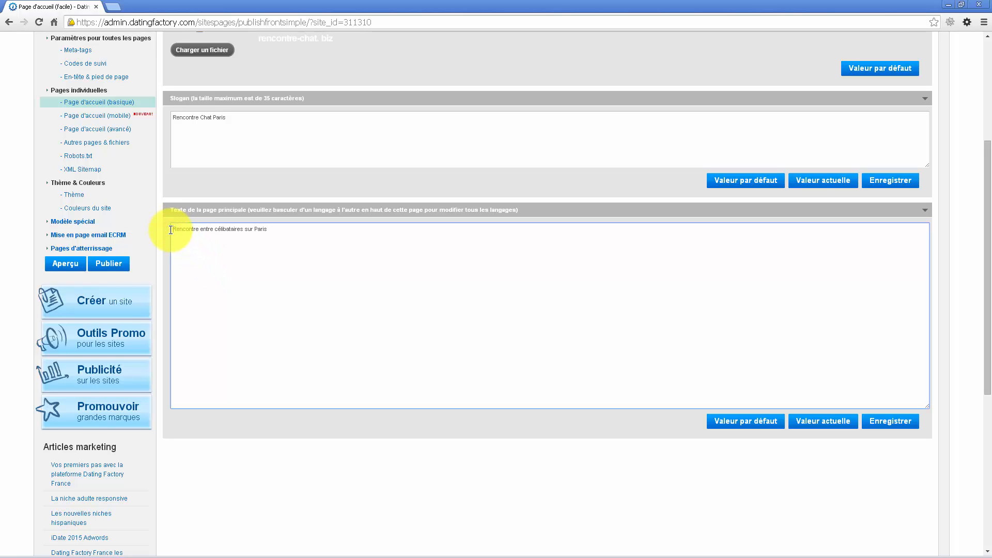
text(<h2>)
click(300, 227)
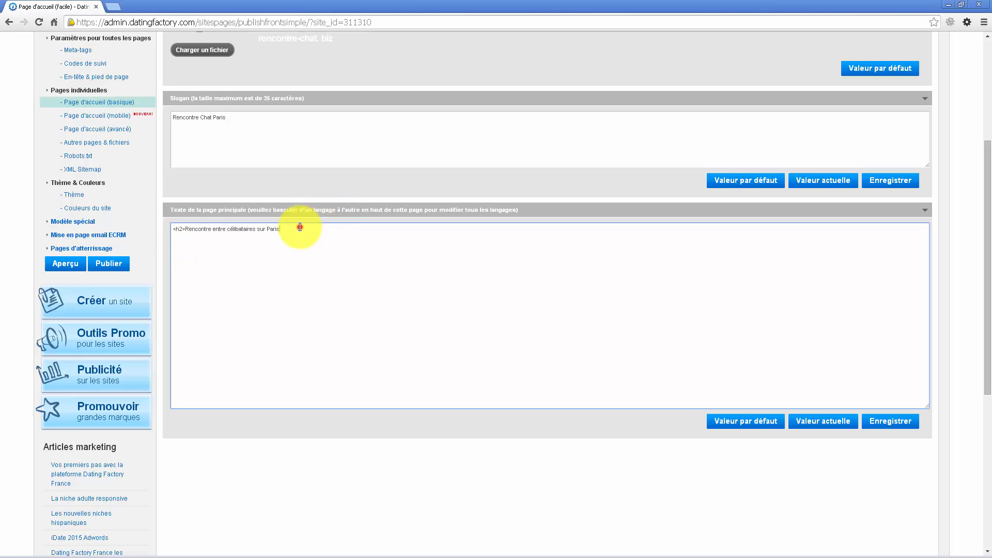
text(</h2>)
- Add the line "<h3>Rencontre partout en France avec célibataires</h3>" below the h2 heading in the main page text
key(Return)
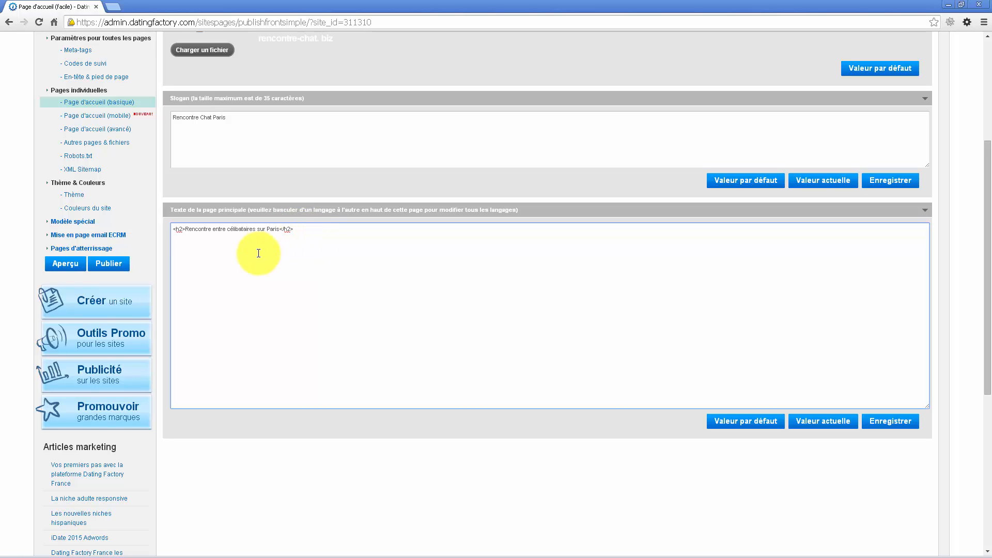
text(<h3>Rencont)
text(re partout en France avec célibatair)
text(es</h3>)
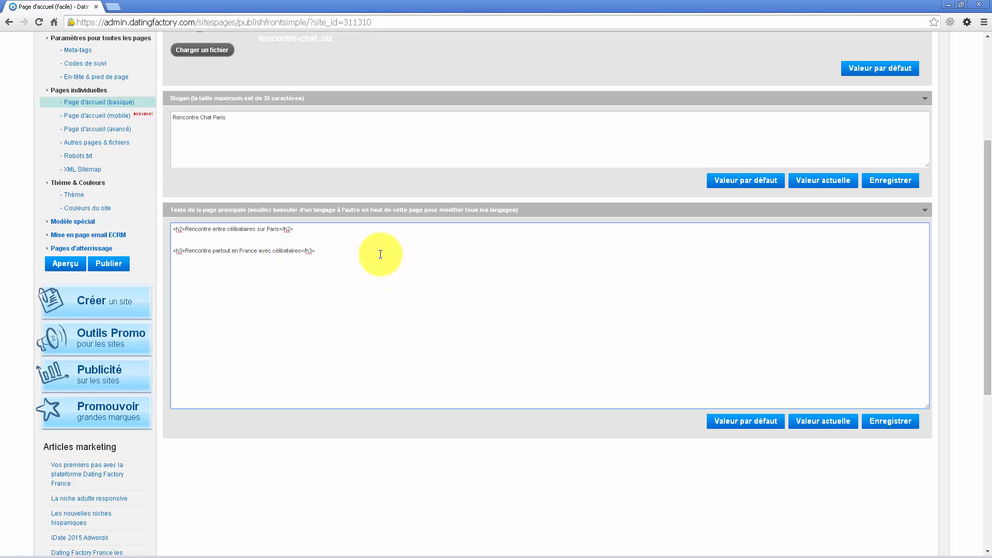
- Add the paragraph "<p>Des rencontres faciles partout en France avec le site rencontrechat.biz</p>" below the h3 heading
key(Return)
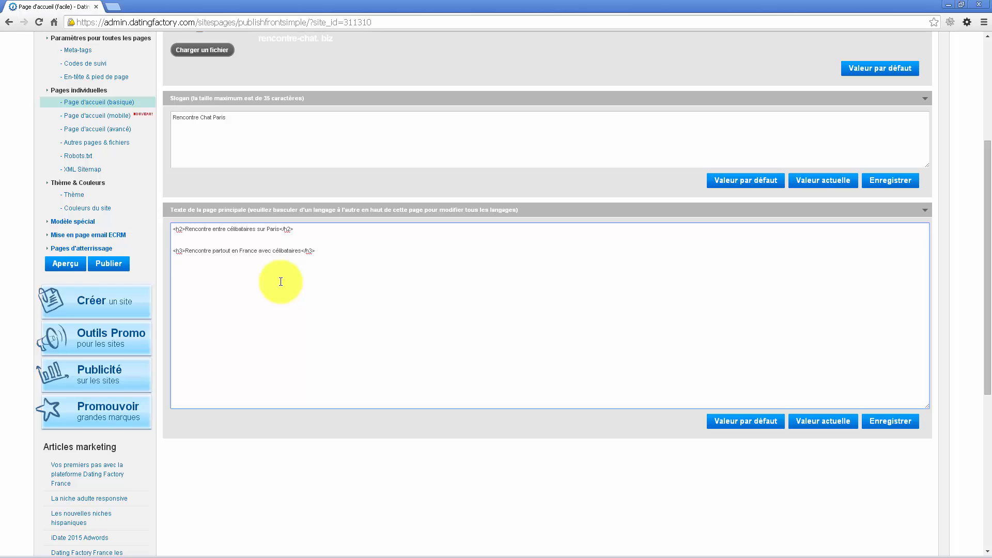
text(<p)
text(>Des rencontres faciles partout en France avec le site rencontrechat.biz</p>)
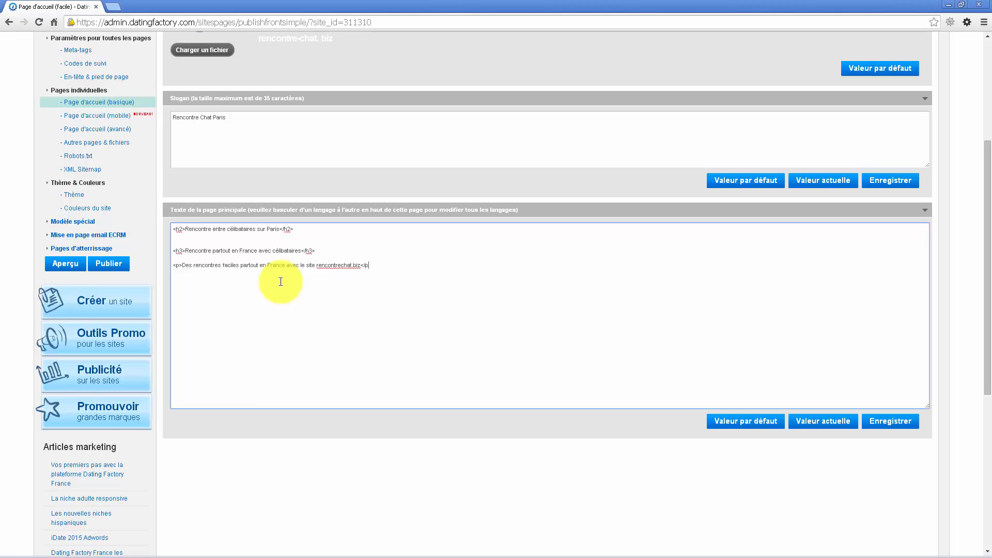
- Save the main page text of the home page and open the site preview
click(907, 421)
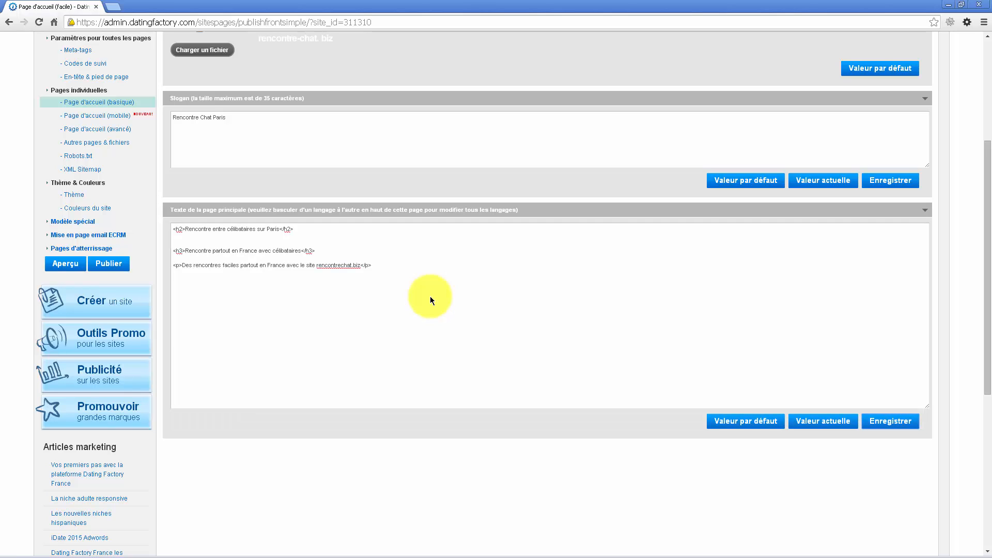
click(64, 263)
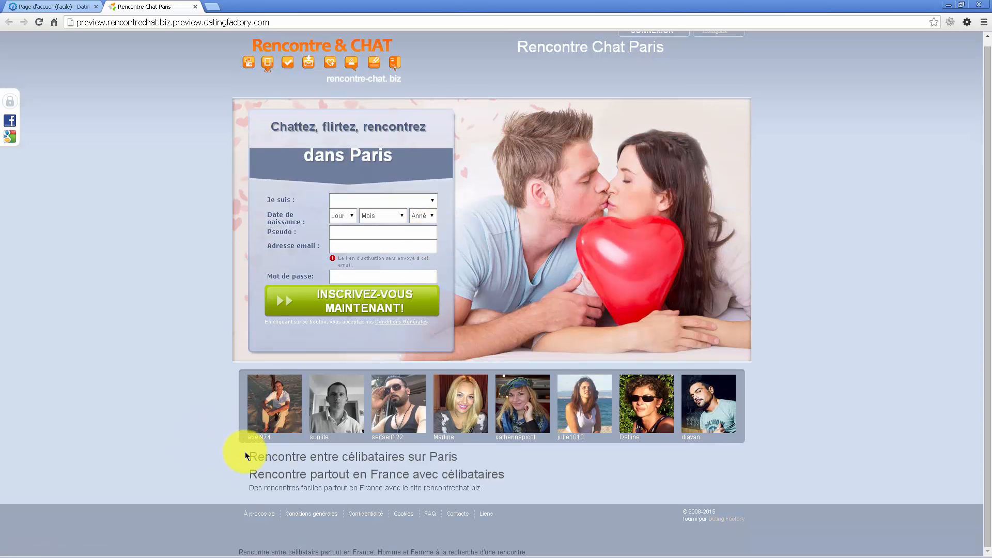
- Examine the two headings and the paragraph below the member photos on the previewed home page
drag(248, 456, 467, 463)
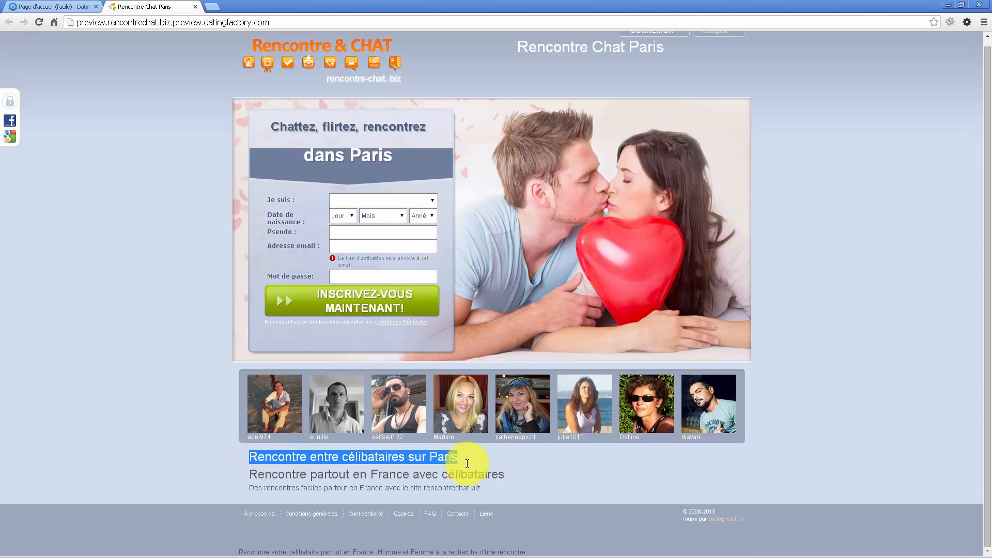
click(248, 467)
mouse_move(249, 456)
mouse_down()
mouse_move(515, 472)
mouse_move(239, 456)
mouse_up()
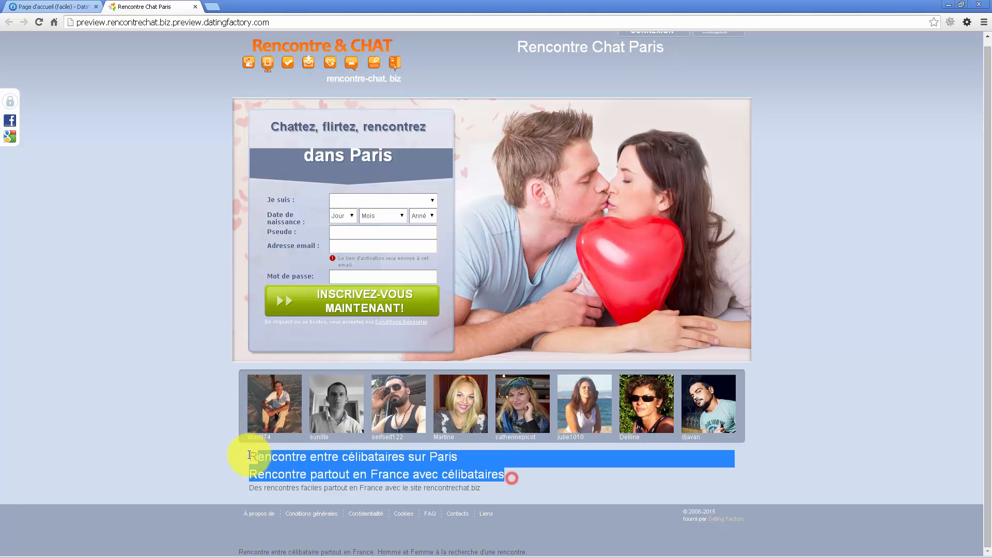
drag(254, 488, 486, 489)
click(513, 486)
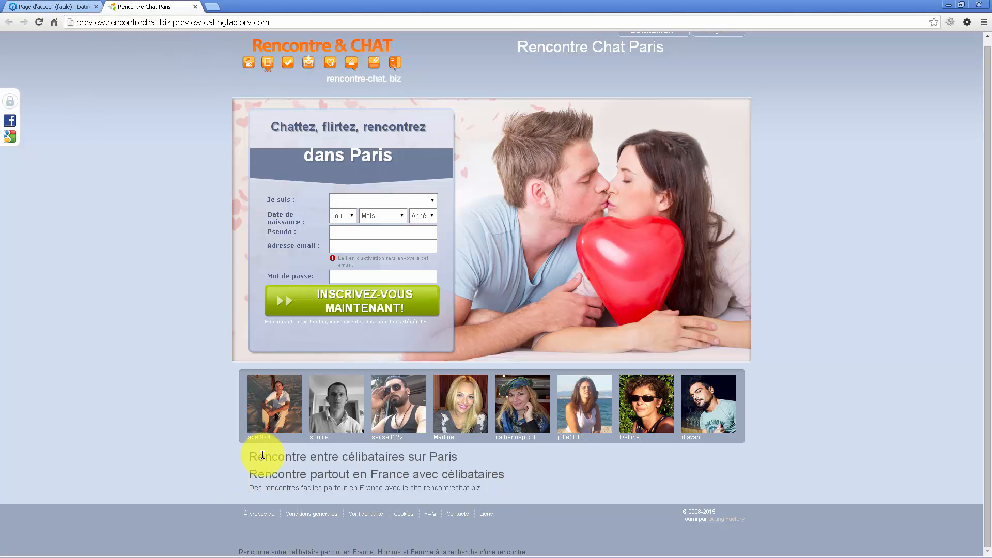
drag(249, 458, 496, 489)
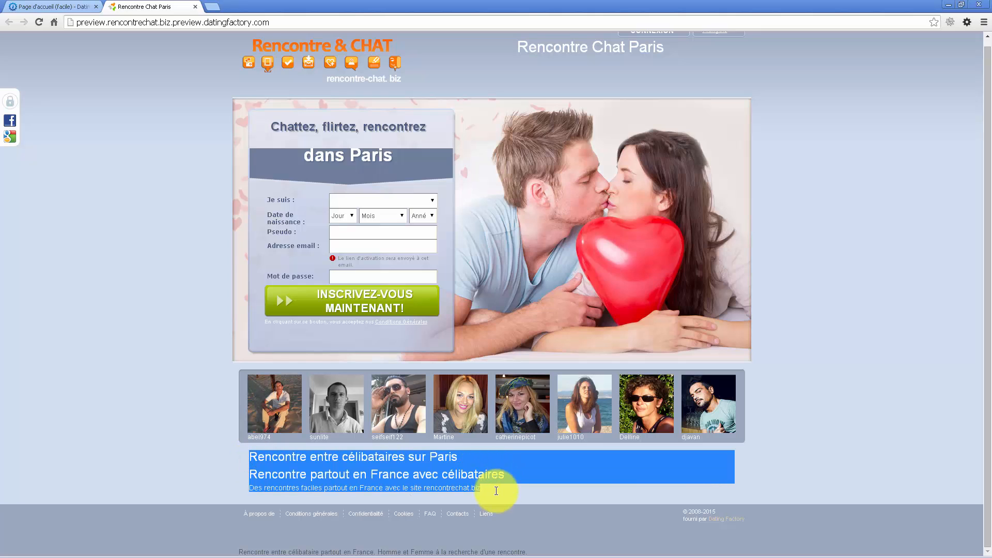
click(492, 488)
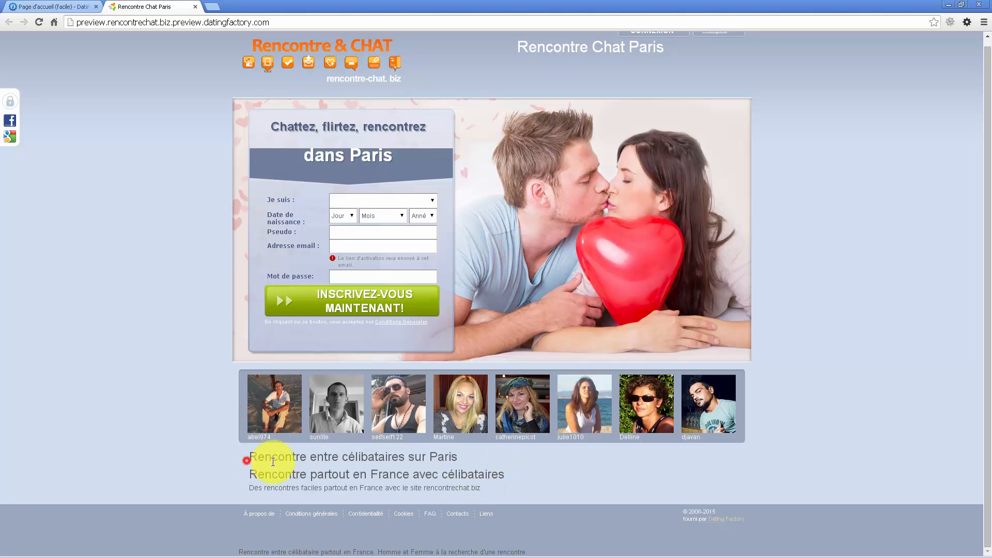
drag(247, 459, 503, 488)
- Return to the basic home page settings and remove the extra blank line above the h3 heading in the main page text
click(13, 7)
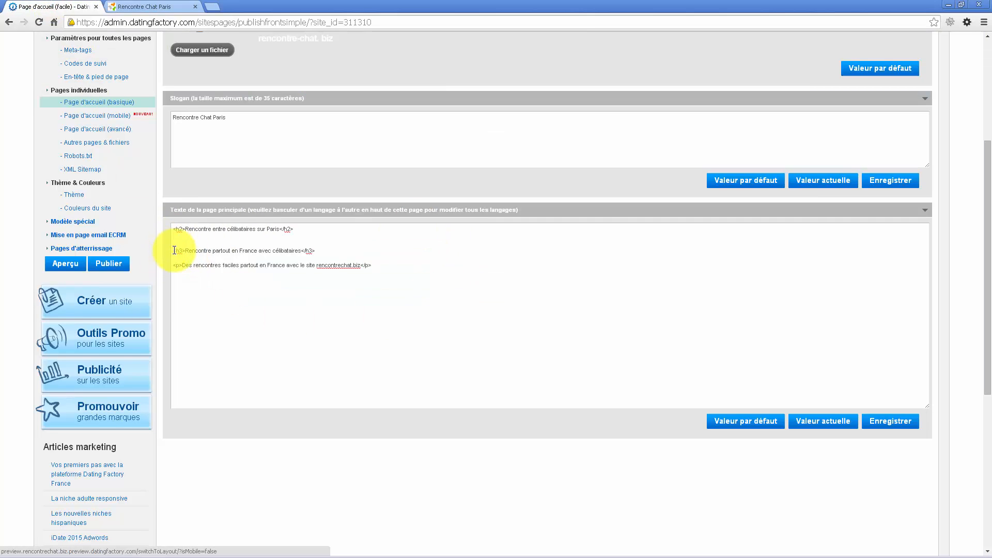
click(173, 251)
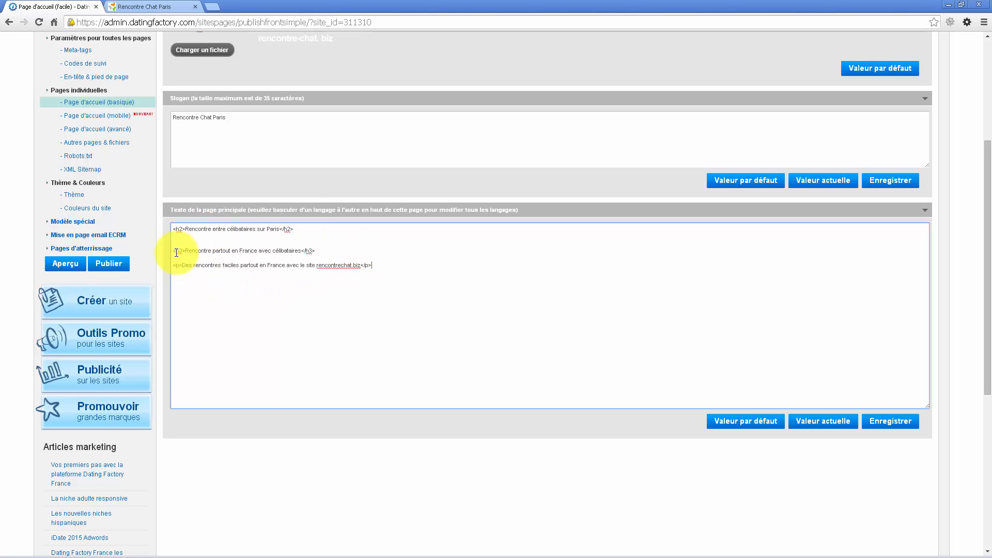
click(176, 287)
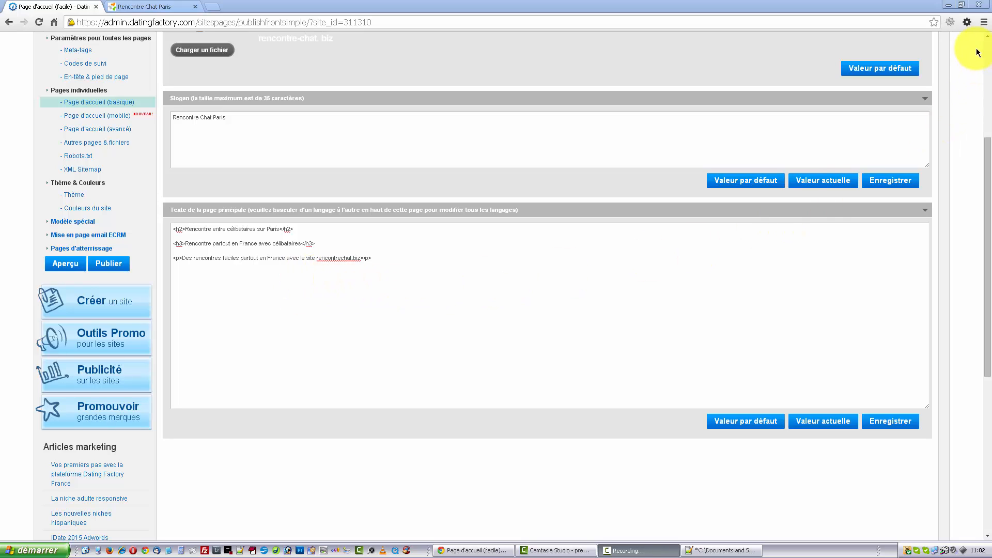
- Enlarge the settings page by three browser zoom increments and bring the whole main page text into view
click(985, 23)
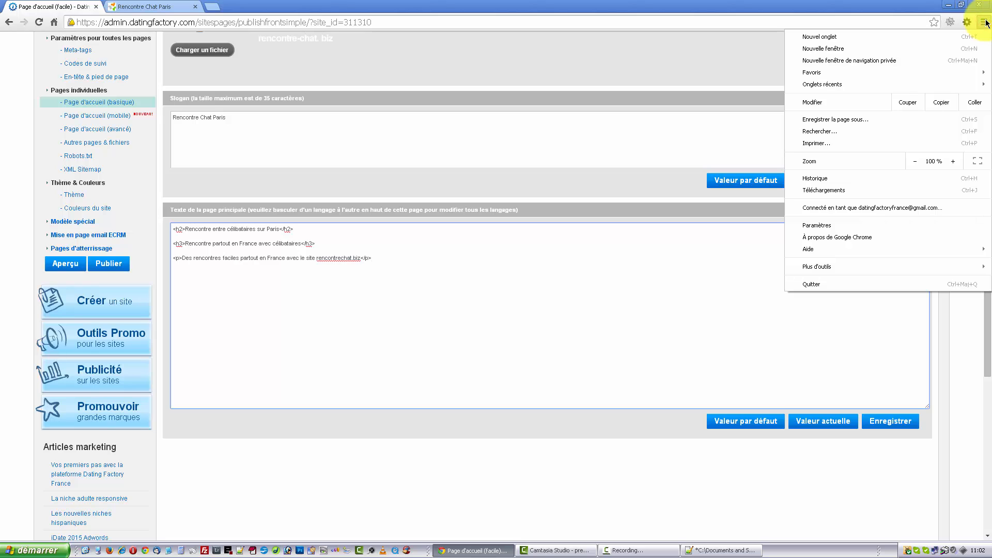
click(953, 161)
click(954, 162)
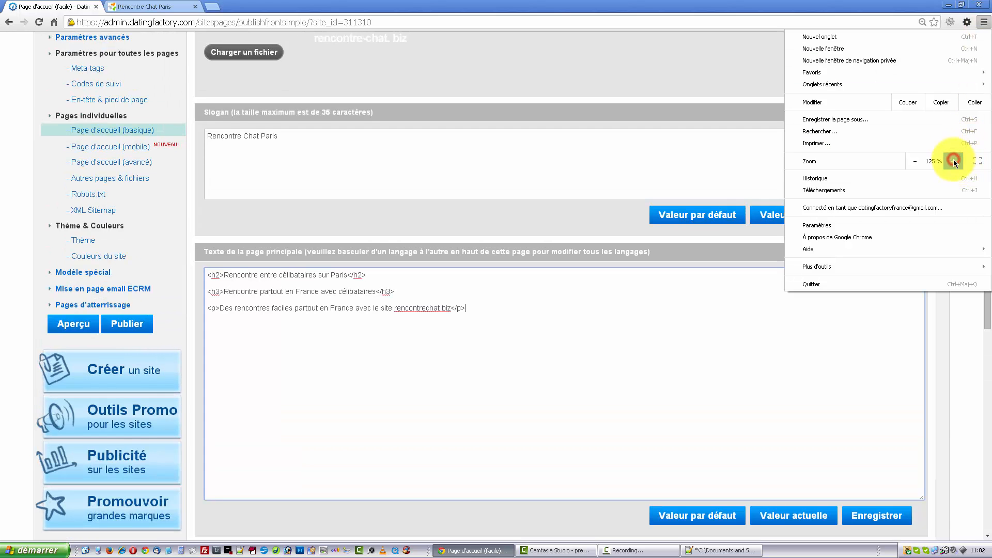
click(953, 162)
click(565, 346)
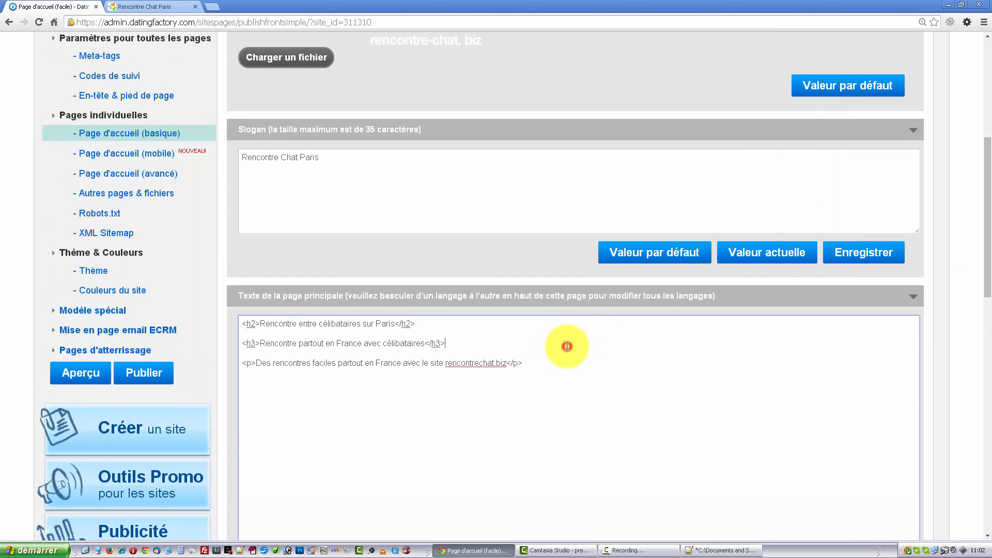
scroll(565, 346, down, 3)
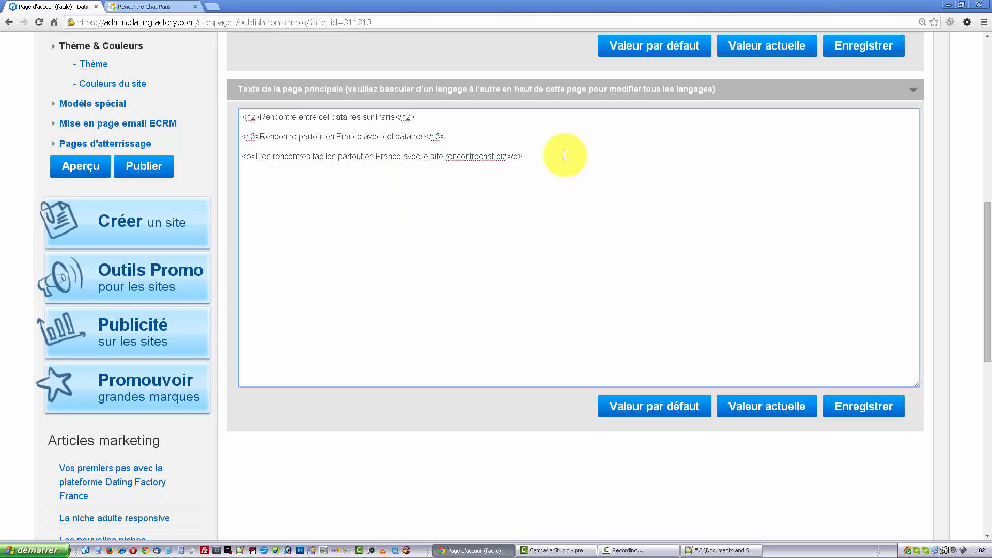
- Switch to Notepad++ and copy the HTML of new-text.html from the h2 heading through the h5 registration link
click(701, 555)
click(316, 241)
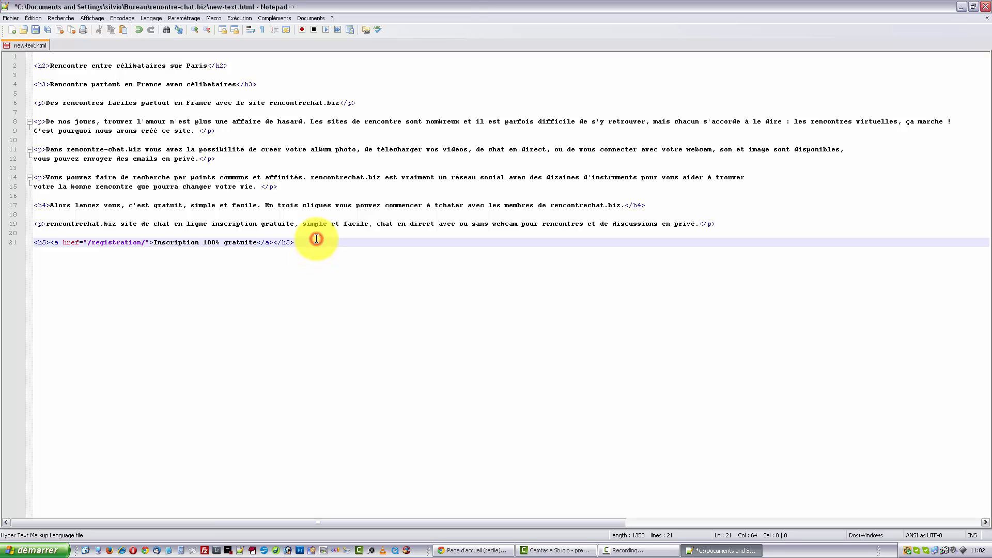
drag(316, 238, 34, 66)
key(ctrl+c)
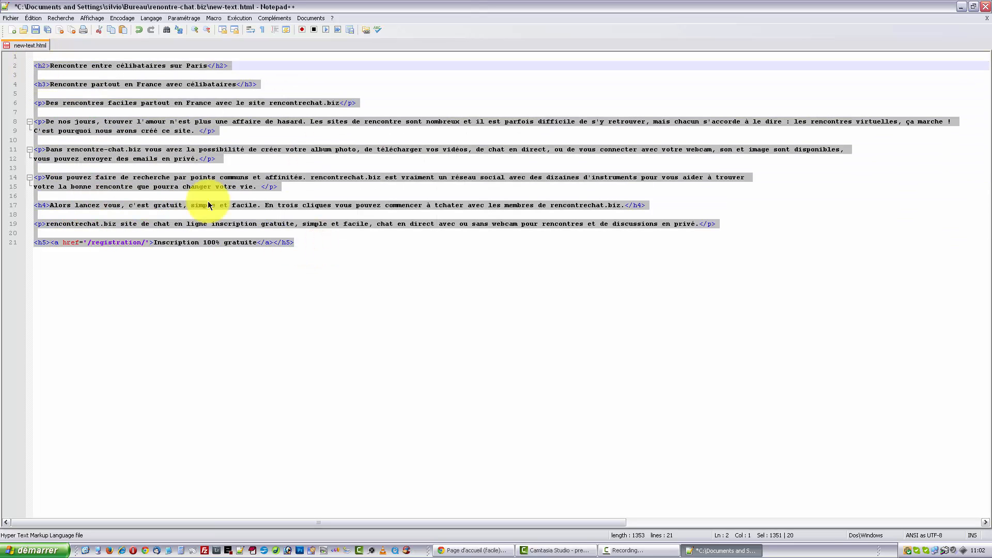
- Return to the browser and replace the entire main page text with the copied HTML
click(444, 549)
key(ctrl+a)
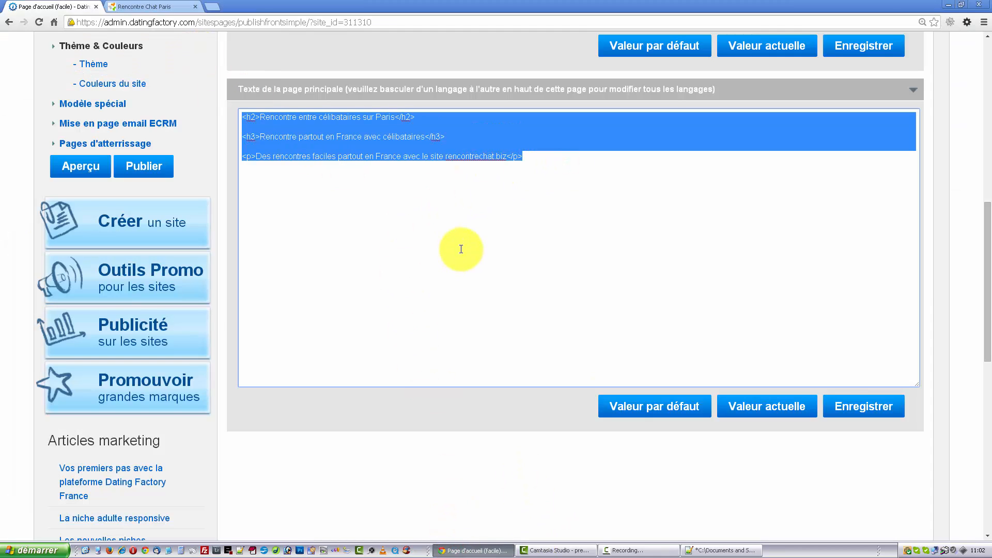
key(ctrl+v)
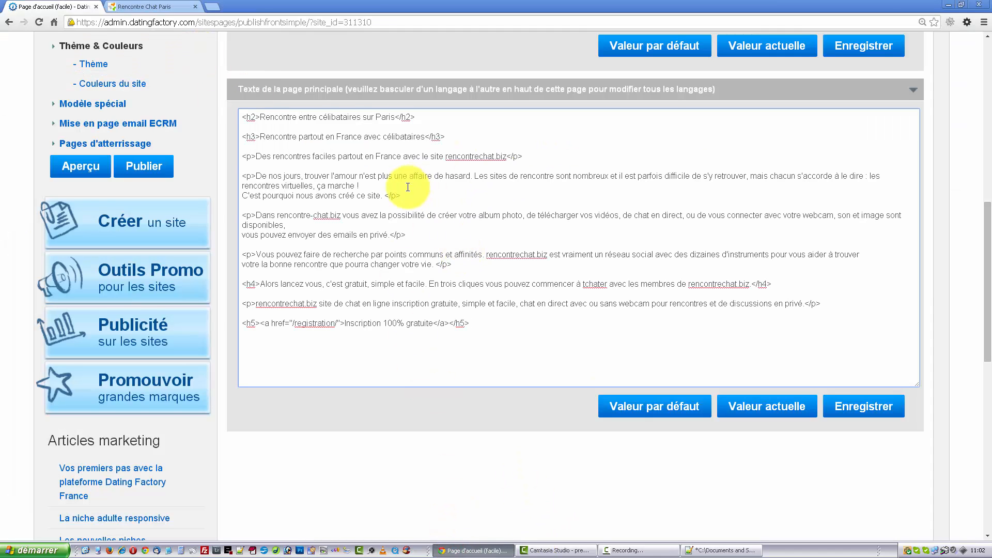
- Remove the line breaks inside the "De nos jours" and "Dans rencontre-chat.biz" paragraphs of the main page text
click(242, 195)
key(BackSpace)
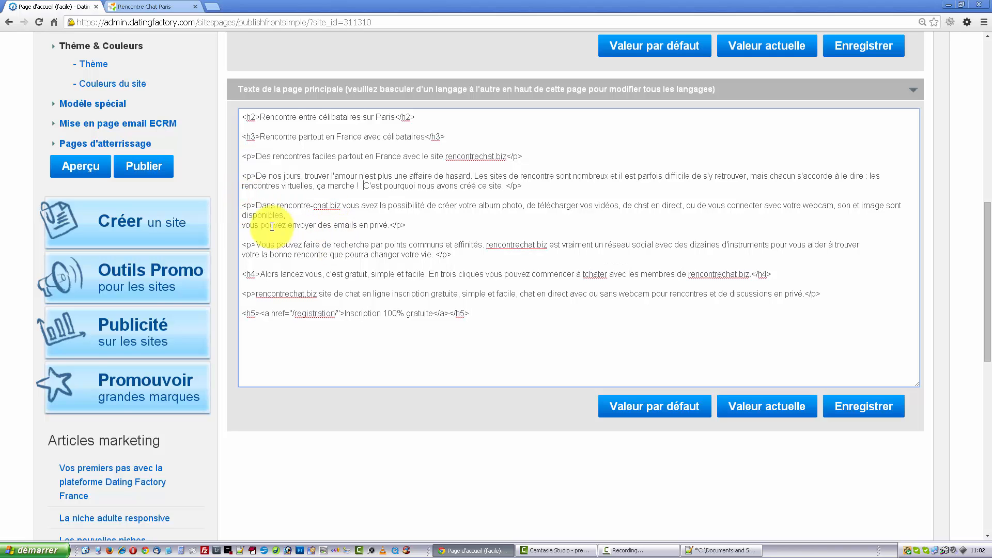
key(BackSpace)
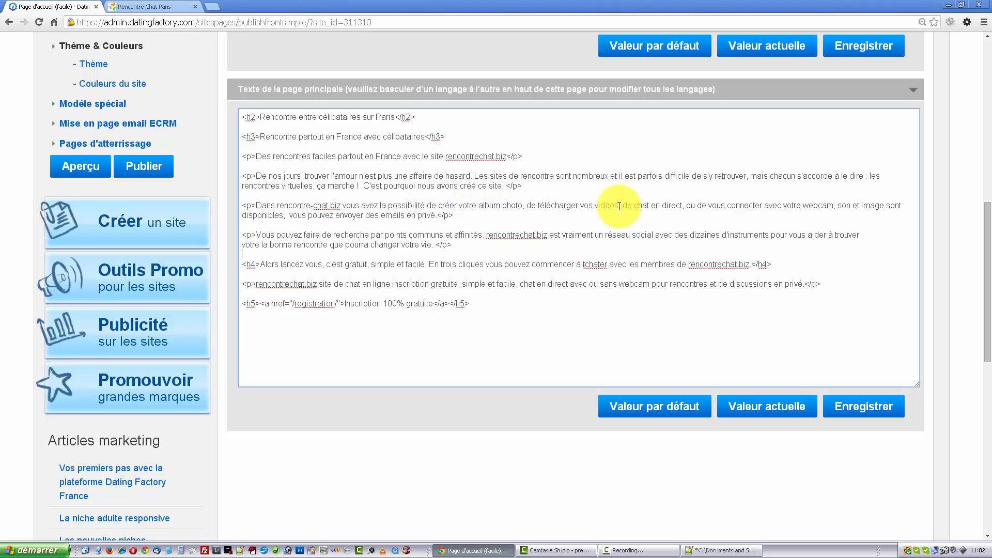
click(833, 308)
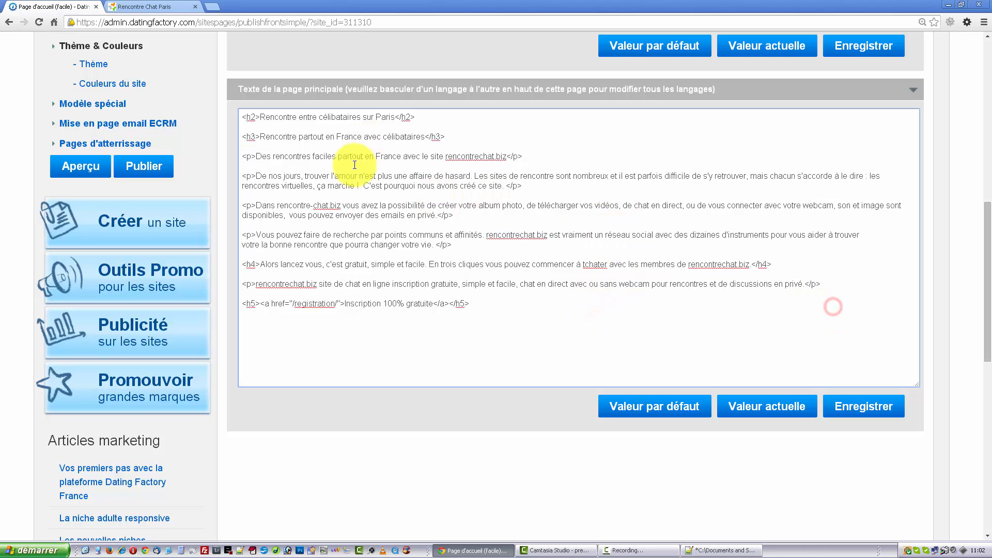
- Examine the h2, h3, h4 and h5 heading tags and the /registration/ link in the main page text
click(237, 118)
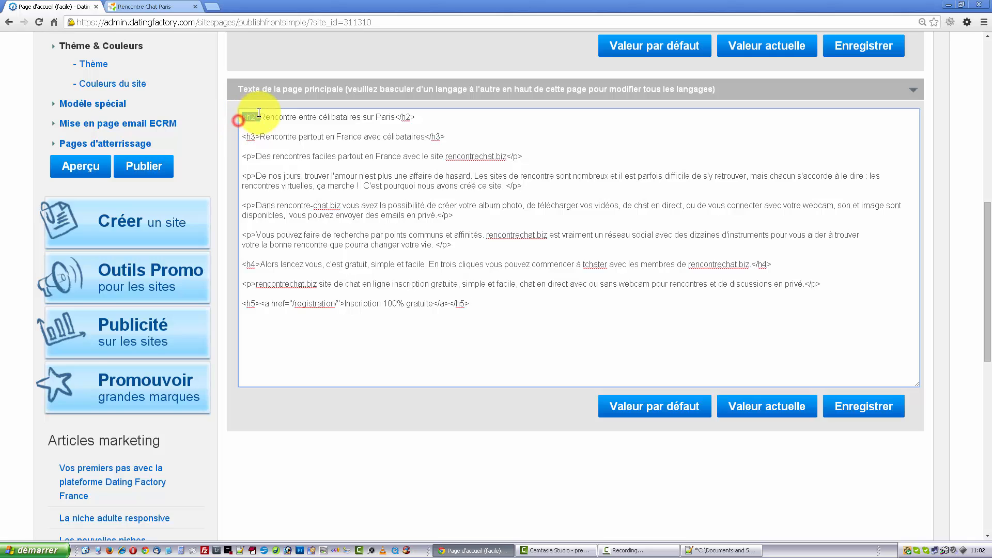
click(242, 136)
drag(253, 135, 260, 136)
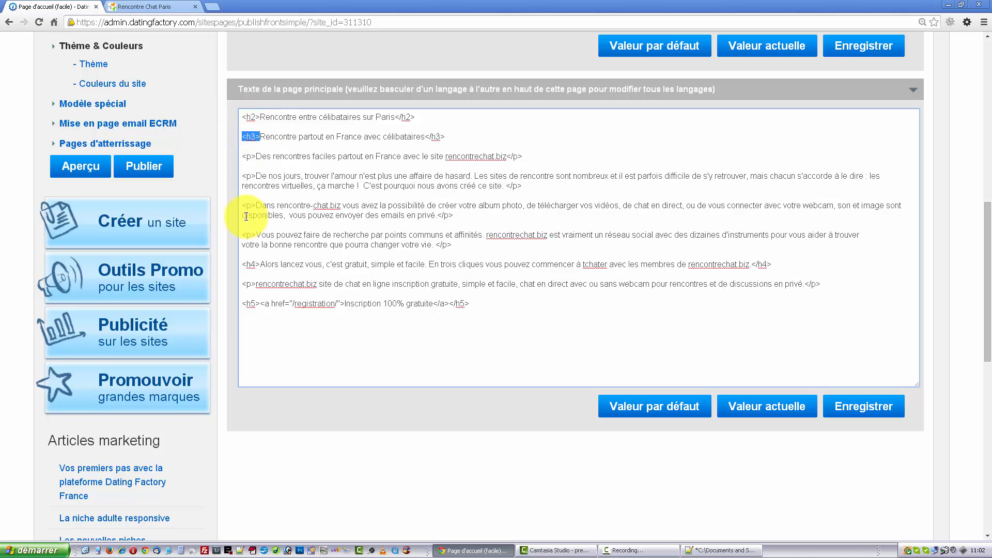
drag(241, 263, 260, 264)
drag(243, 303, 343, 301)
click(337, 334)
click(320, 314)
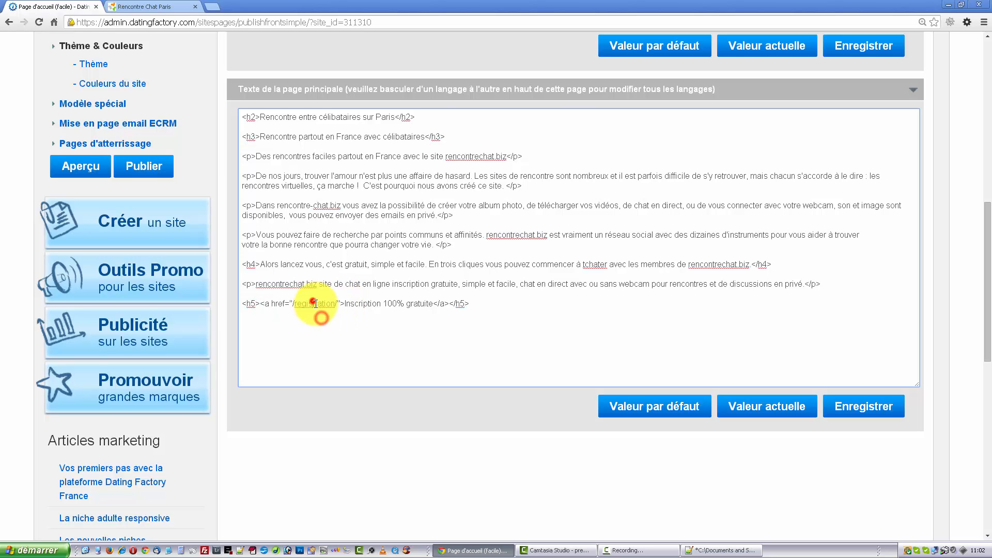
click(553, 325)
- Save the extended main page text and check its h2, h3 and h4 headings in the site preview
click(884, 409)
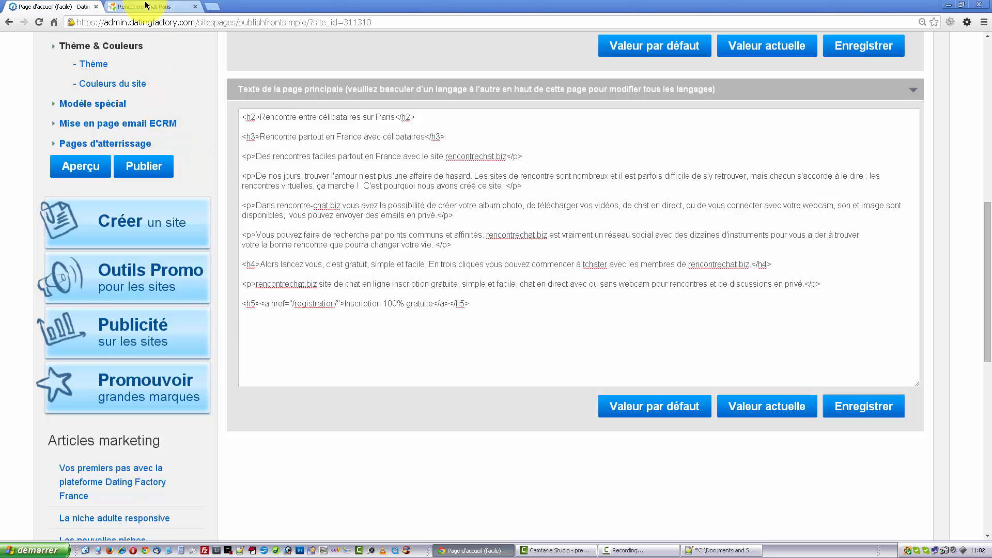
click(82, 168)
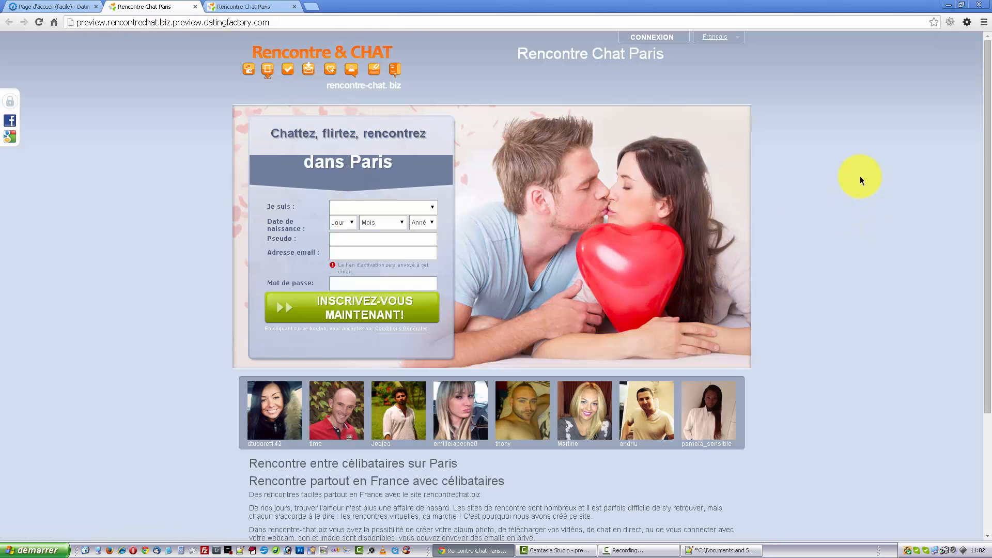
scroll(859, 177, down, 3)
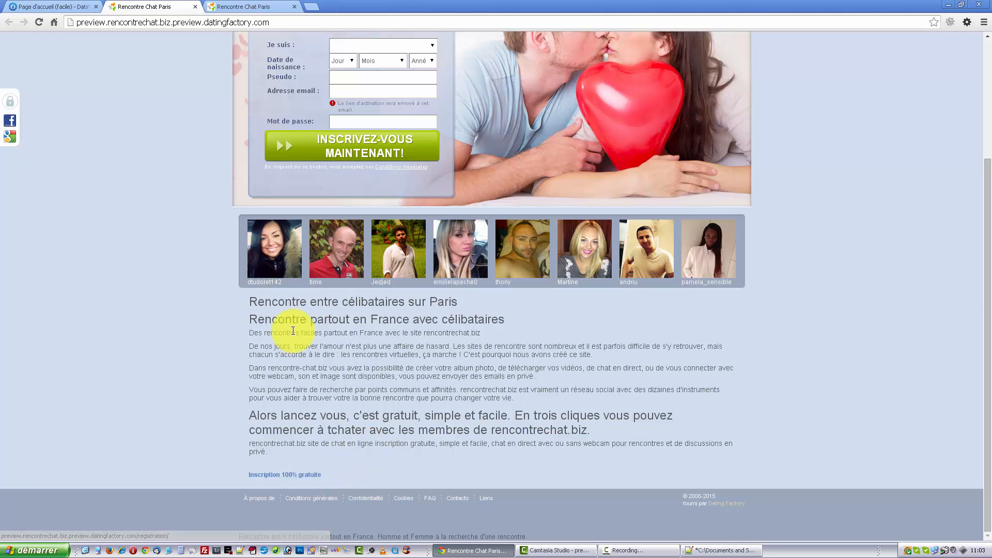
drag(248, 297, 459, 293)
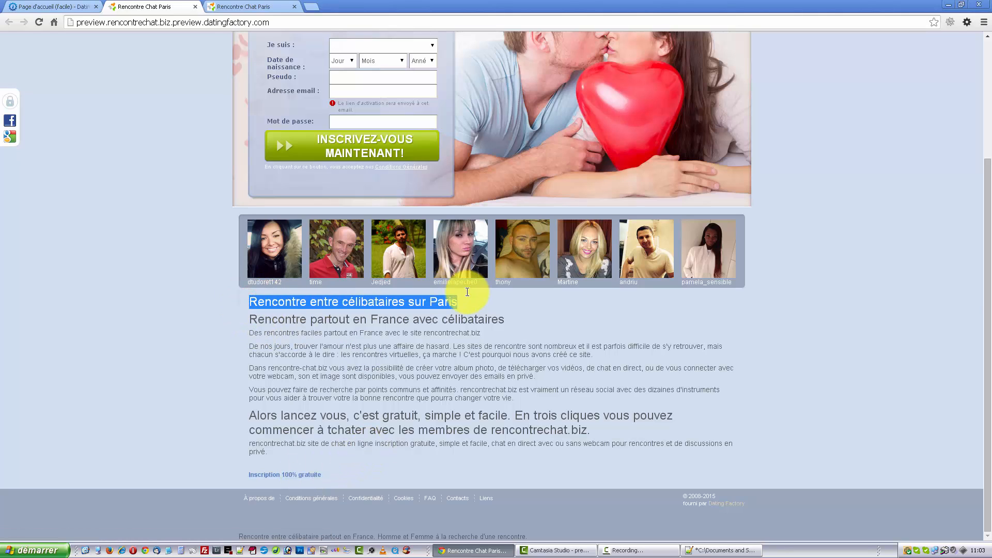
drag(249, 320, 507, 326)
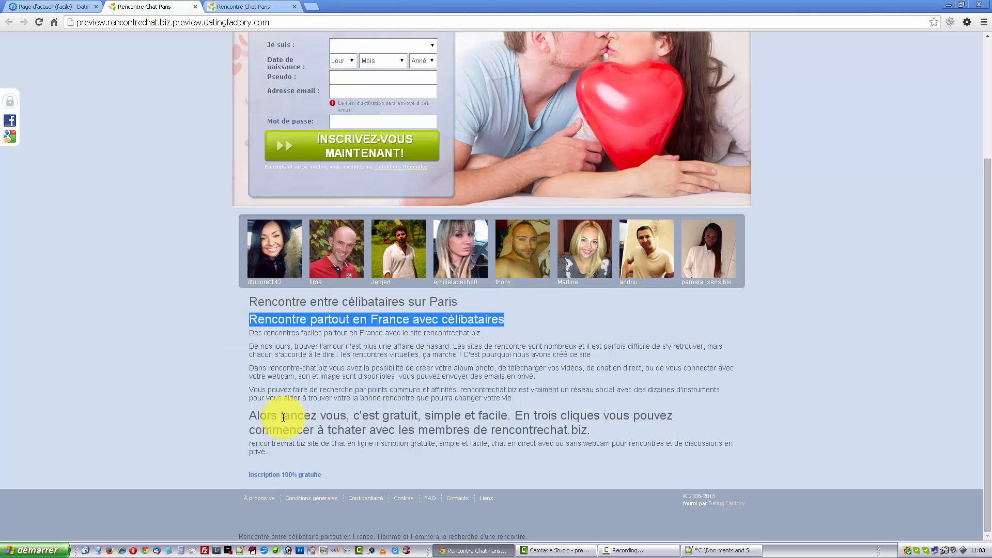
drag(256, 415, 607, 432)
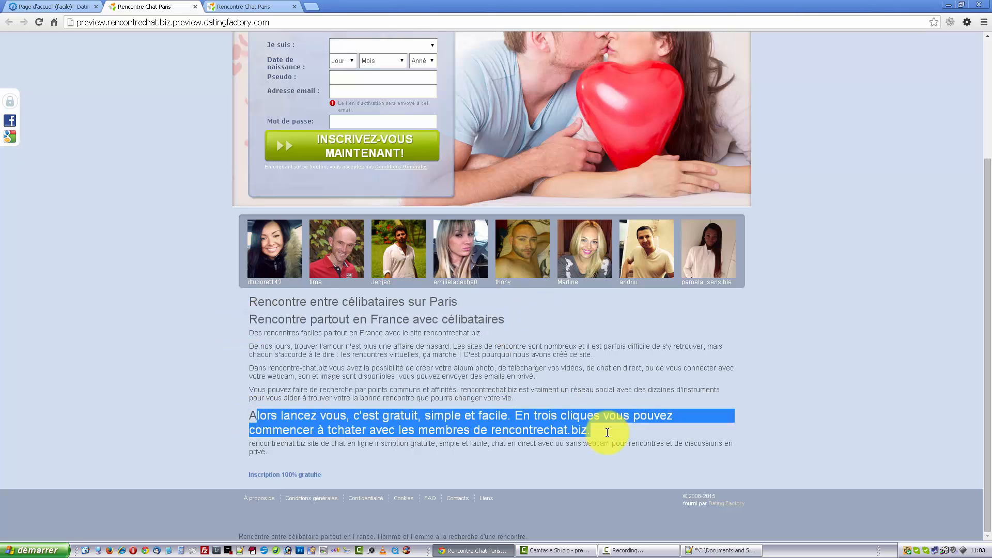
click(598, 381)
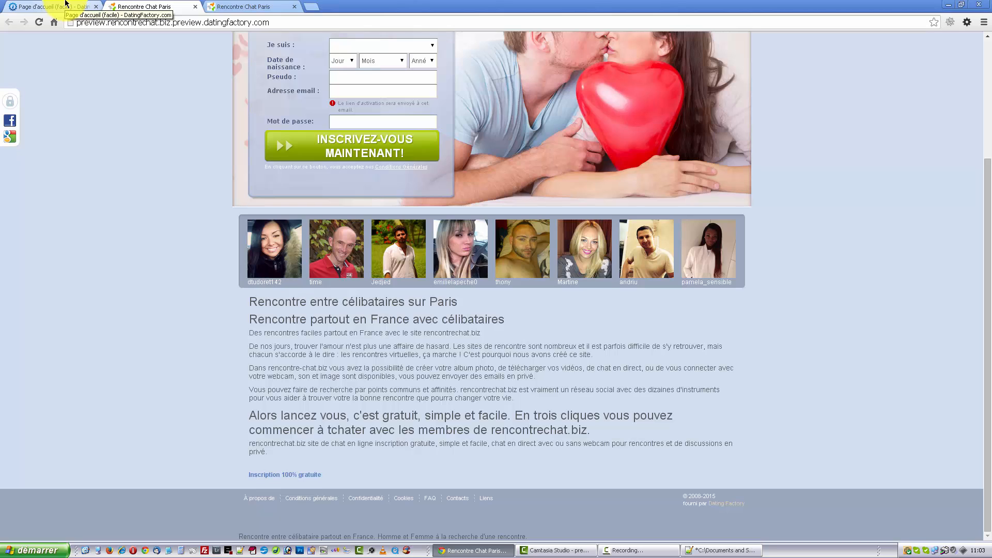
- Return to the basic home page settings and save the main page text again
click(66, 5)
click(868, 416)
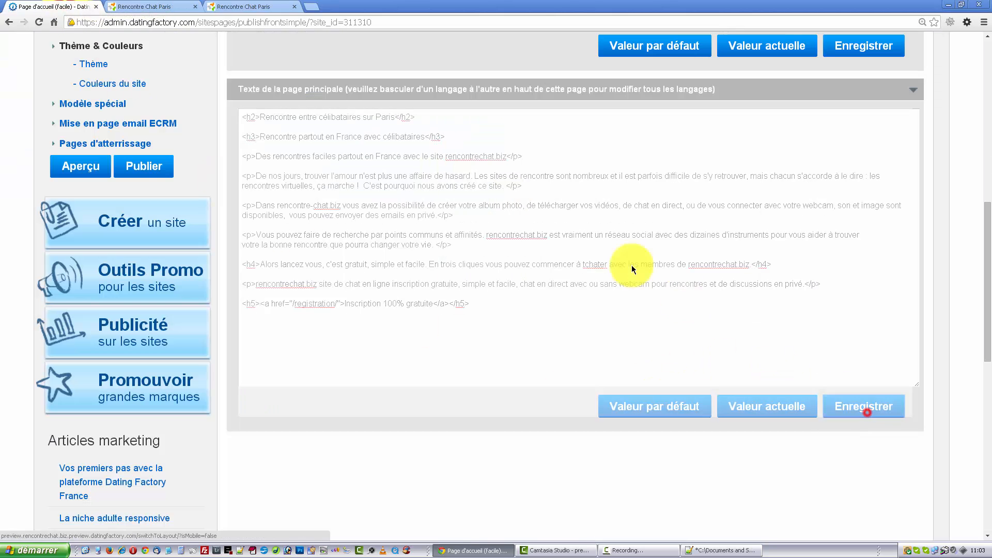
scroll(531, 274, up, 4)
scroll(532, 275, down, 1)
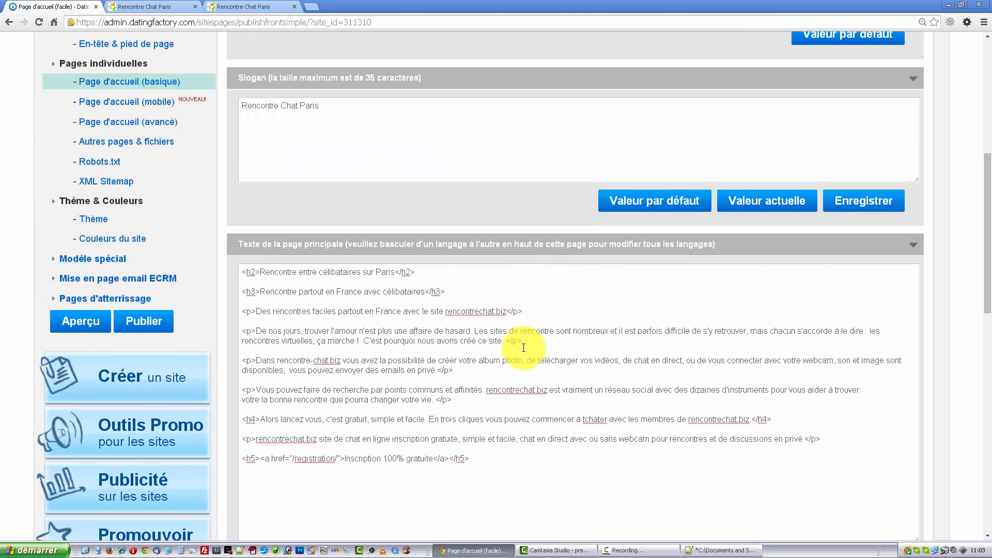
scroll(523, 347, down, 2)
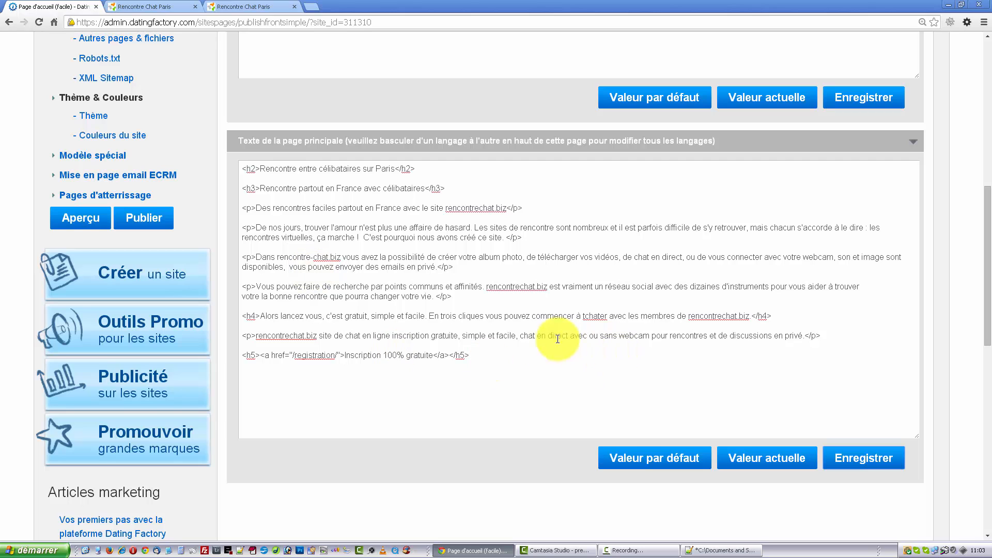
scroll(708, 343, up, 3)
scroll(572, 284, down, 3)
scroll(425, 266, up, 3)
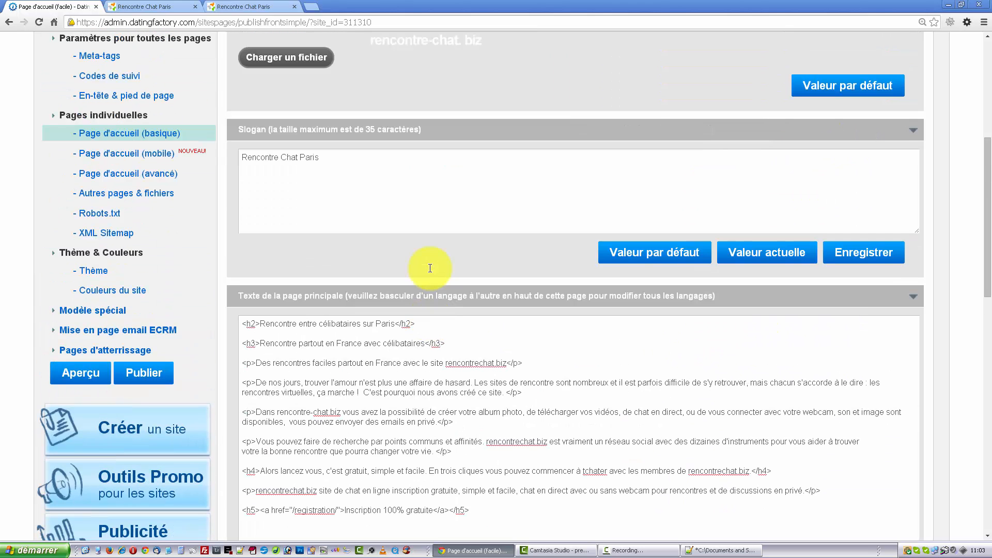
- Open the advanced home page settings and look through the home page CSS
click(123, 176)
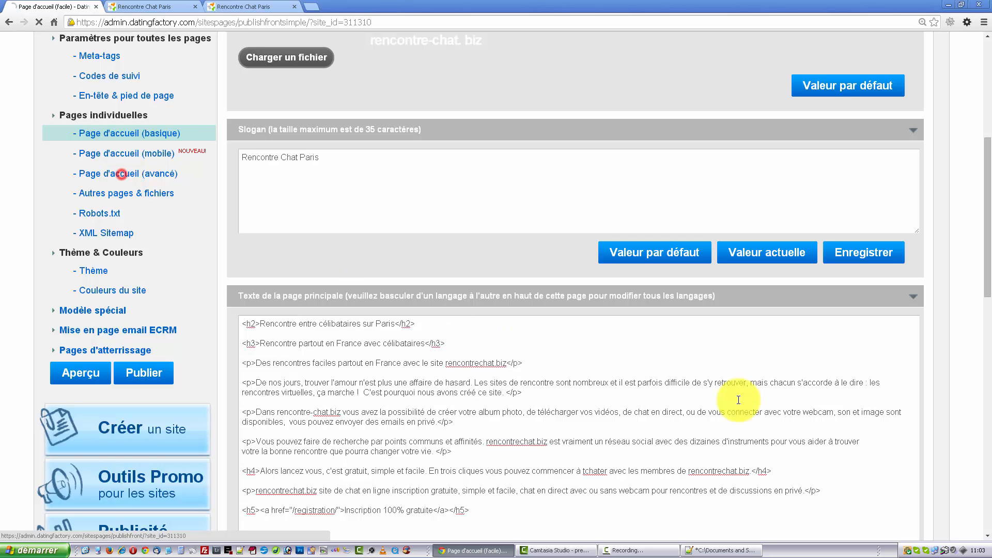
scroll(971, 240, down, 10)
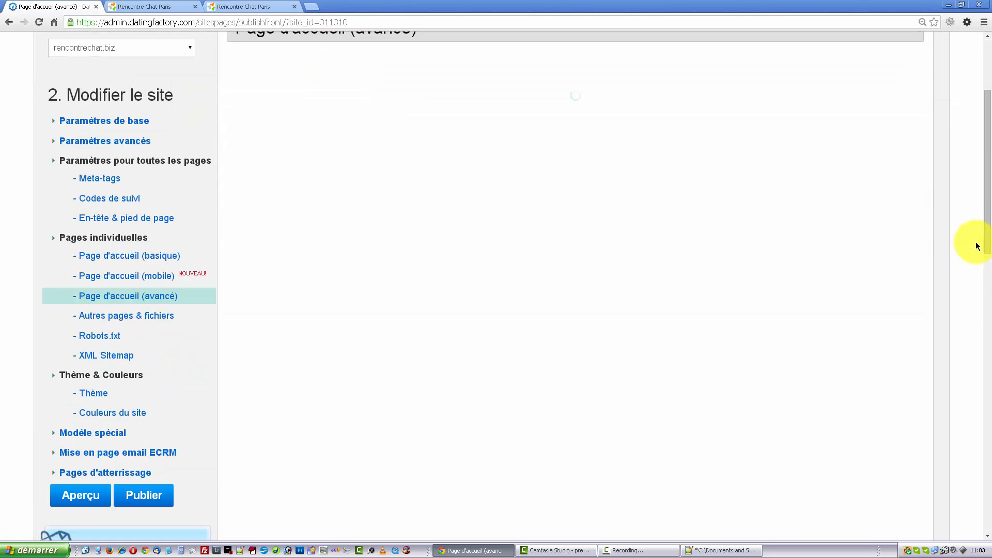
scroll(516, 298, down, 3)
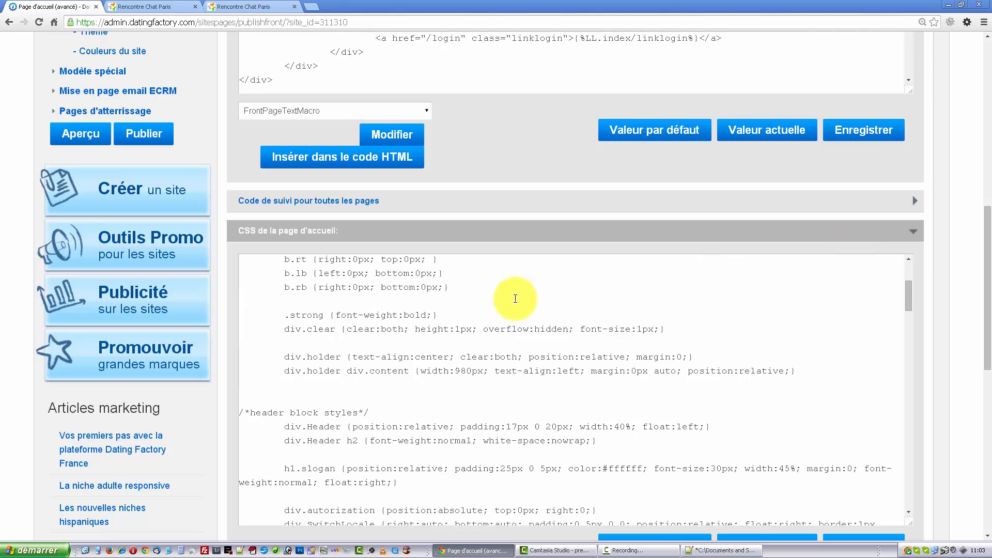
scroll(515, 299, down, 15)
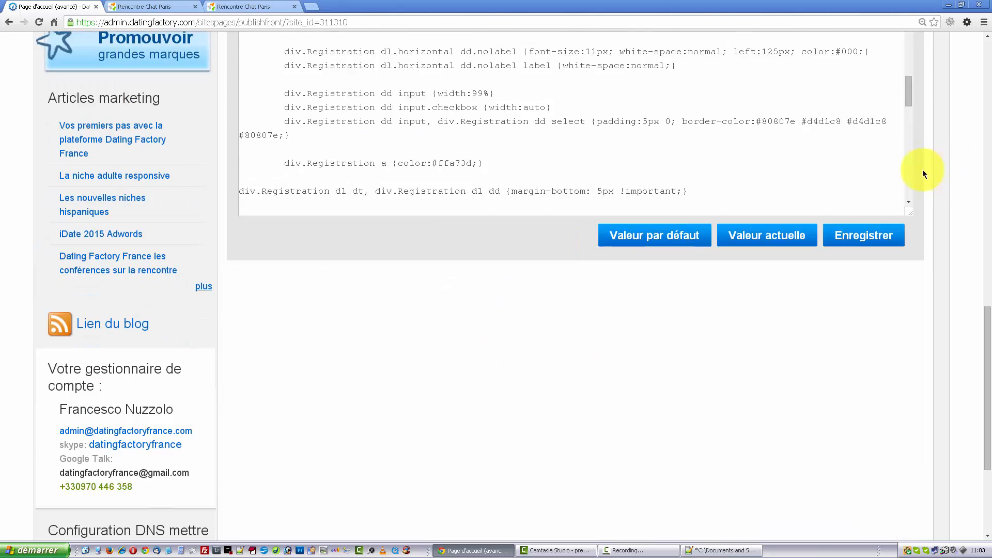
scroll(438, 142, up, 15)
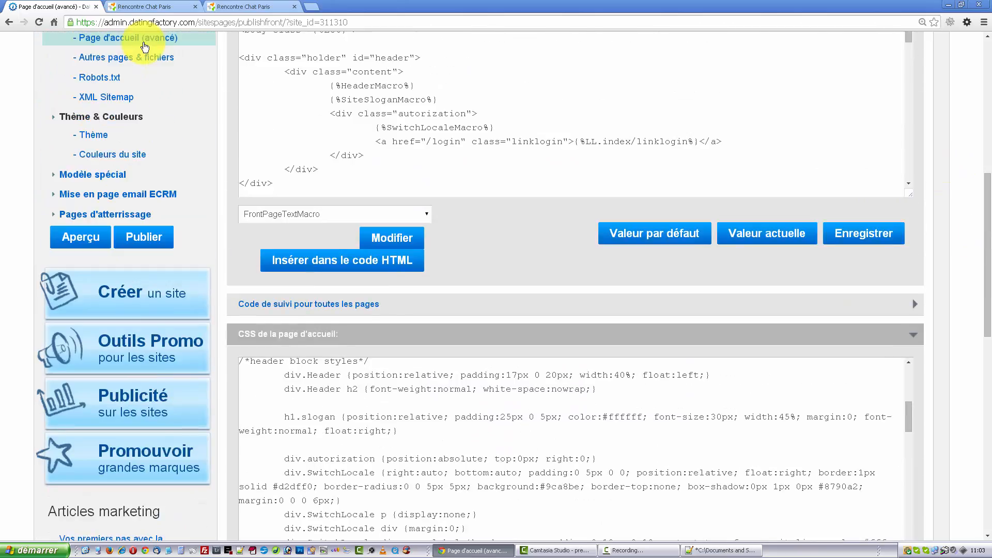
scroll(144, 48, up, 1)
- Reload the advanced home page settings and set the font-size of the div.welcome h1 to h4 rule to 18px in the home page CSS
click(133, 93)
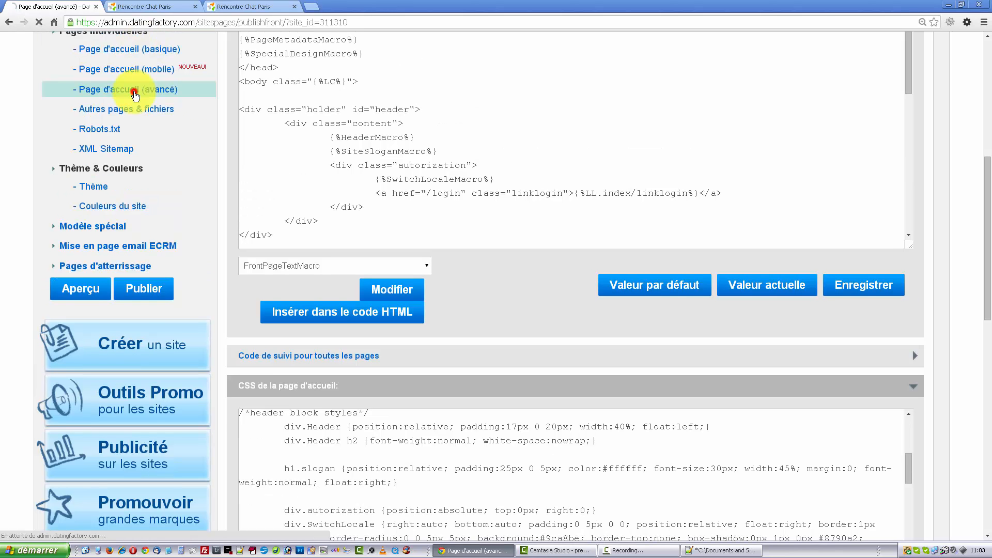
scroll(958, 137, down, 3)
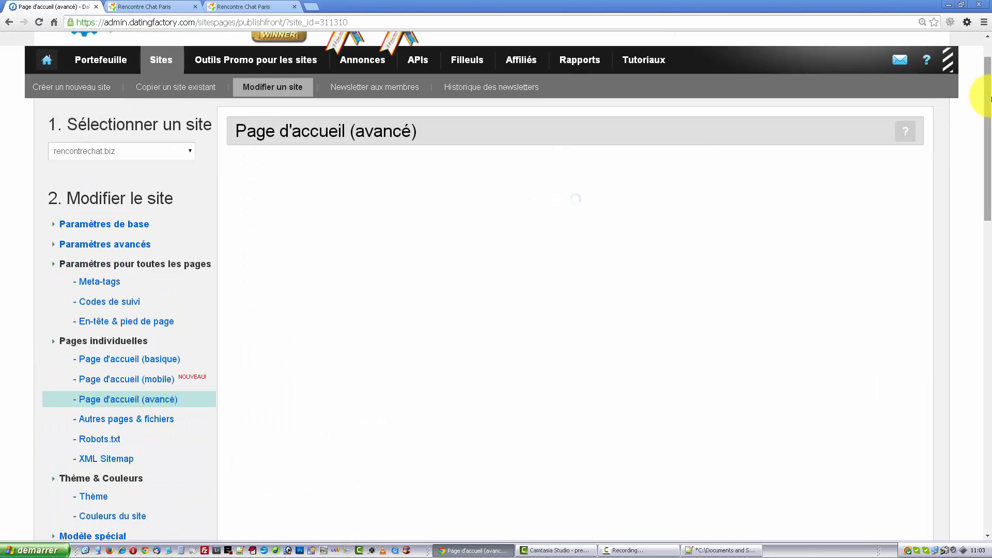
scroll(982, 140, down, 8)
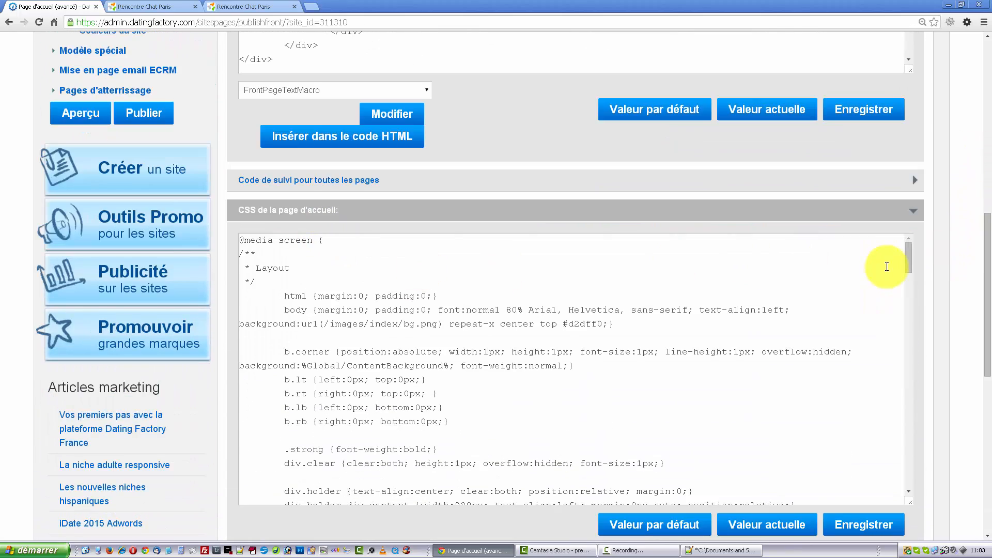
scroll(873, 262, down, 3)
scroll(381, 327, down, 6)
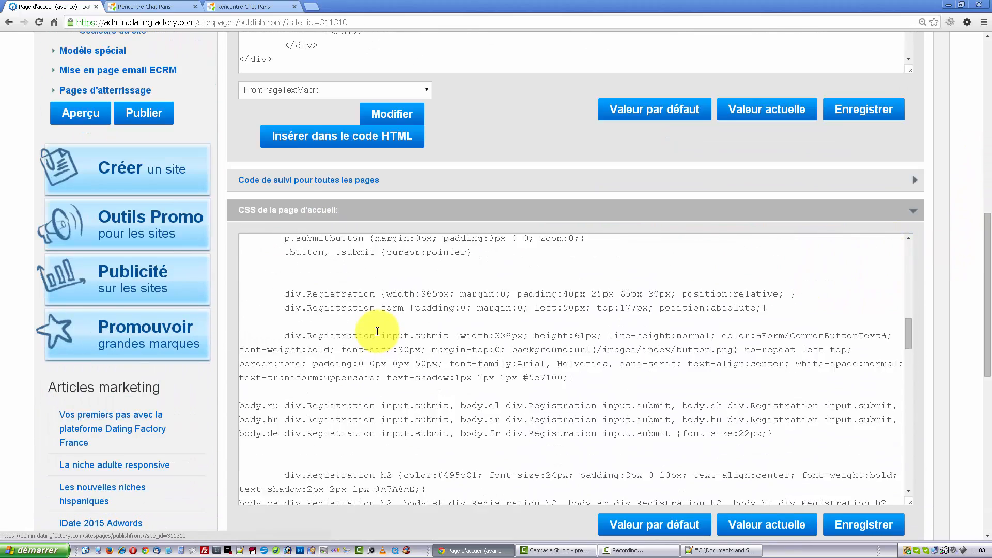
scroll(377, 331, down, 12)
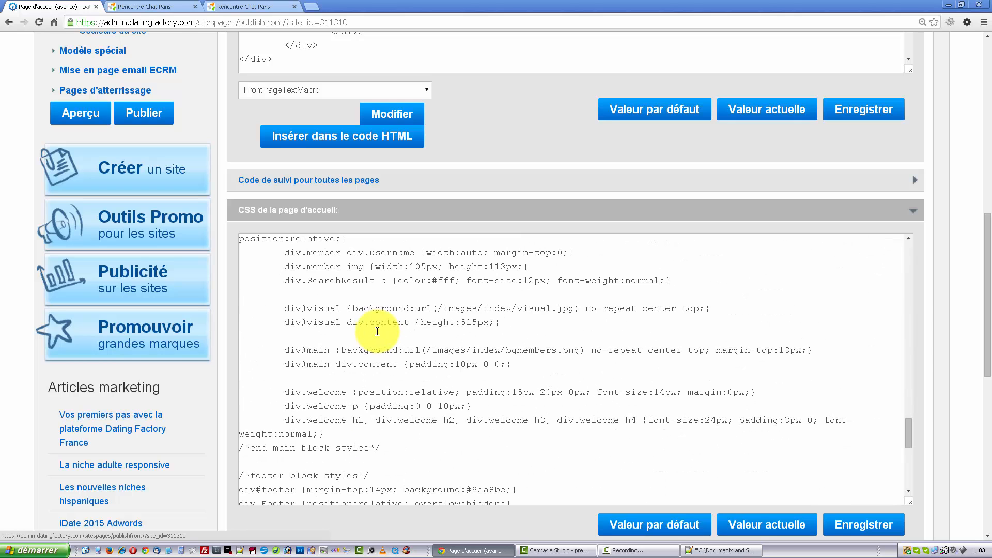
scroll(377, 331, down, 3)
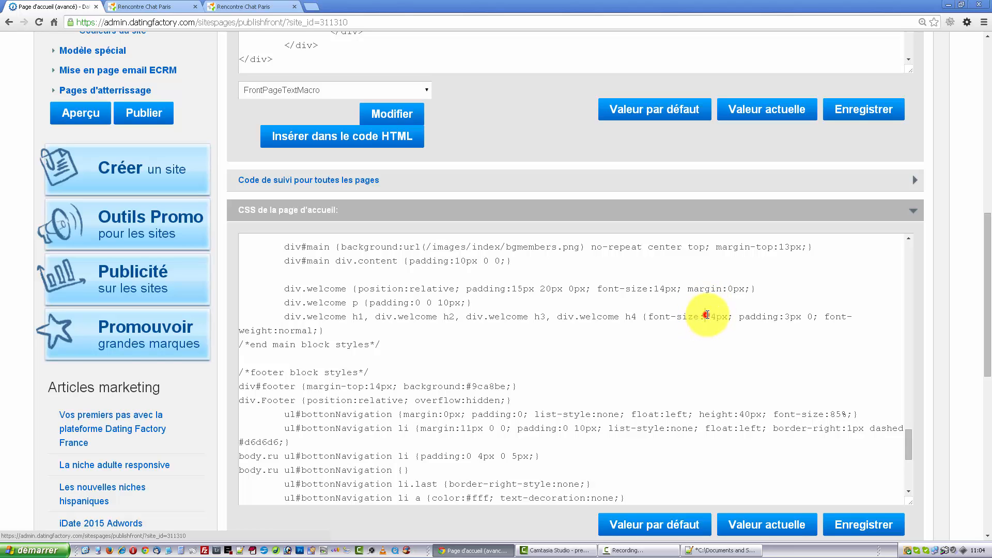
drag(706, 314, 717, 314)
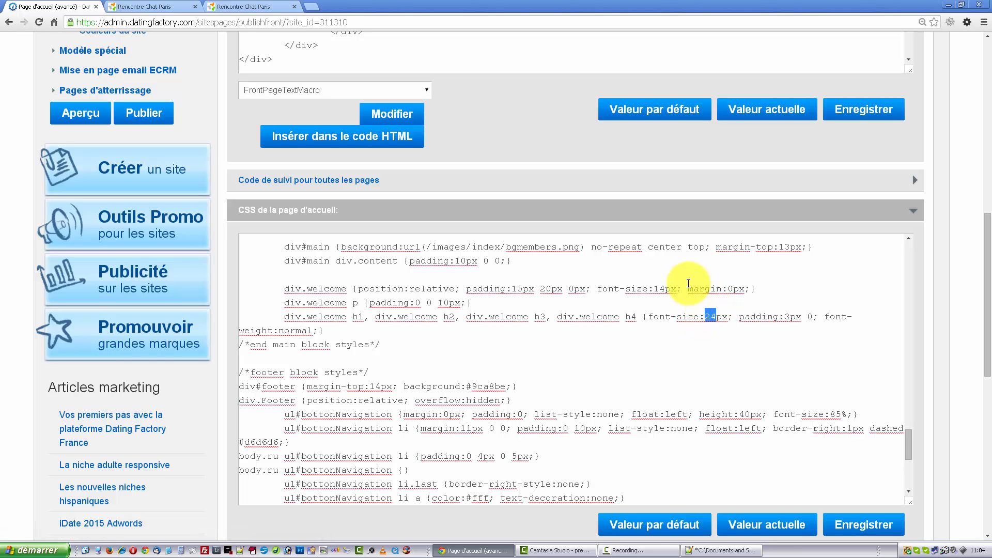
text(16)
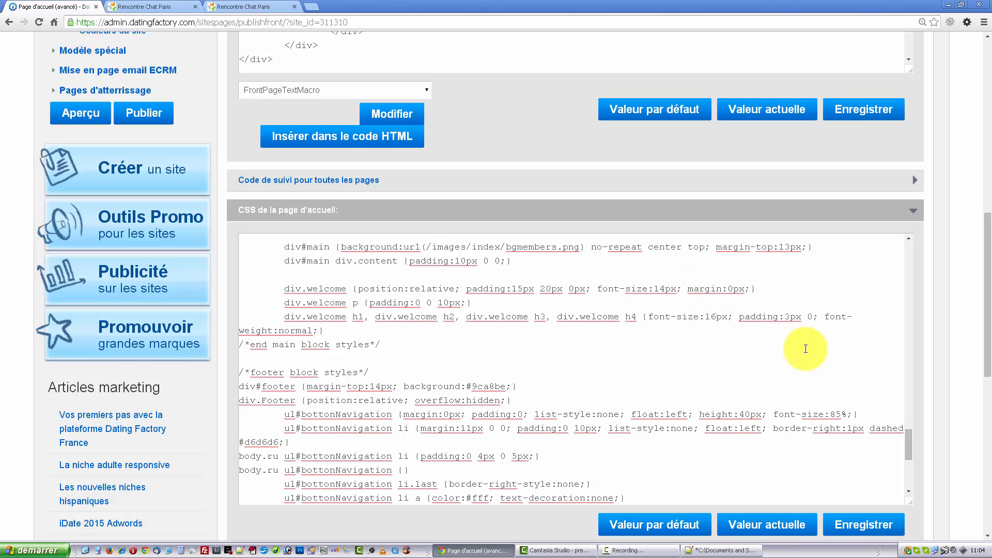
click(805, 348)
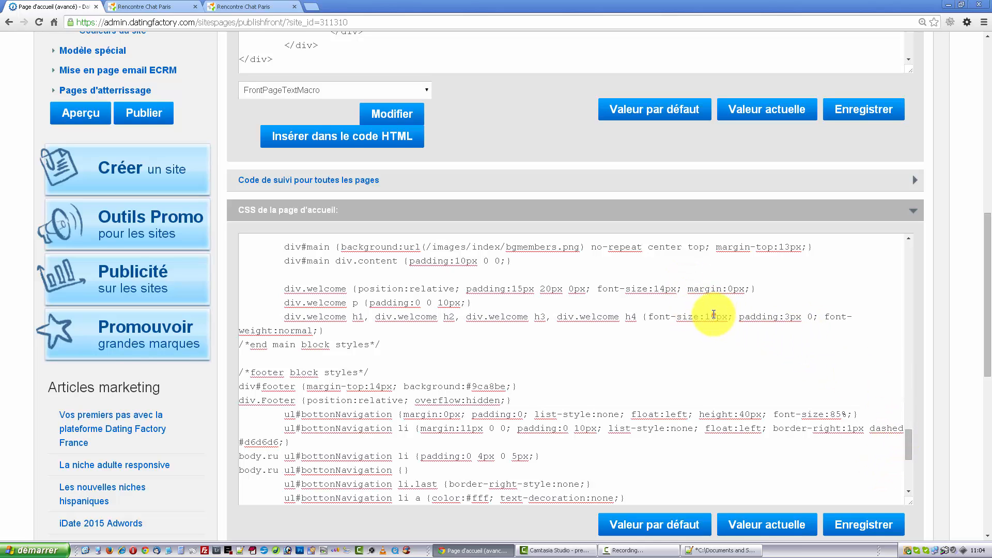
text(8)
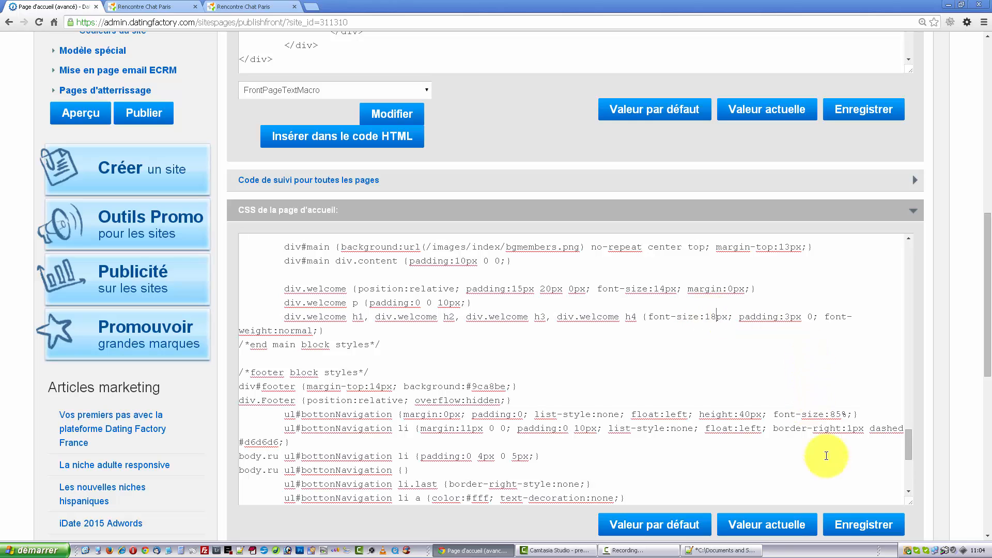
- Save the home page CSS and refresh the site preview to check the heading size
click(843, 523)
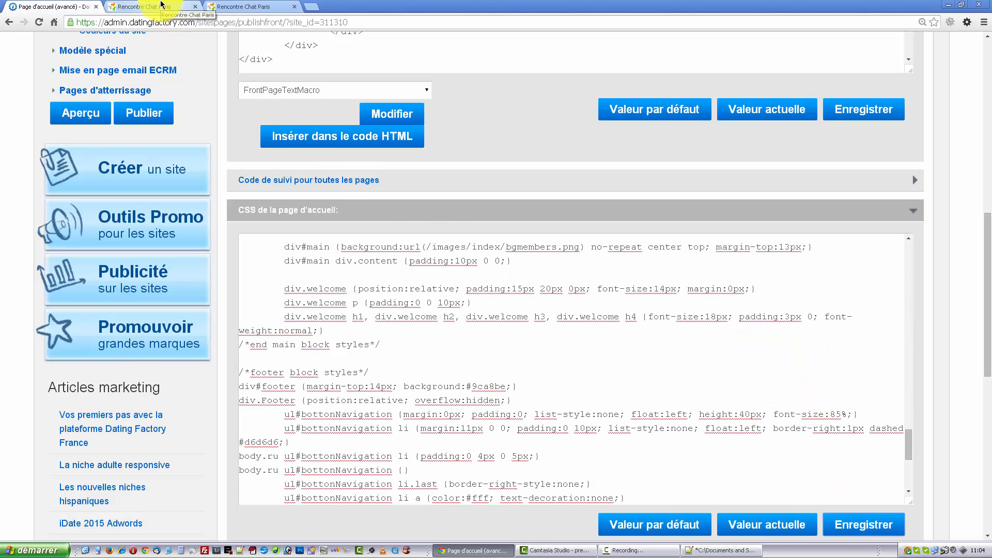
click(157, 6)
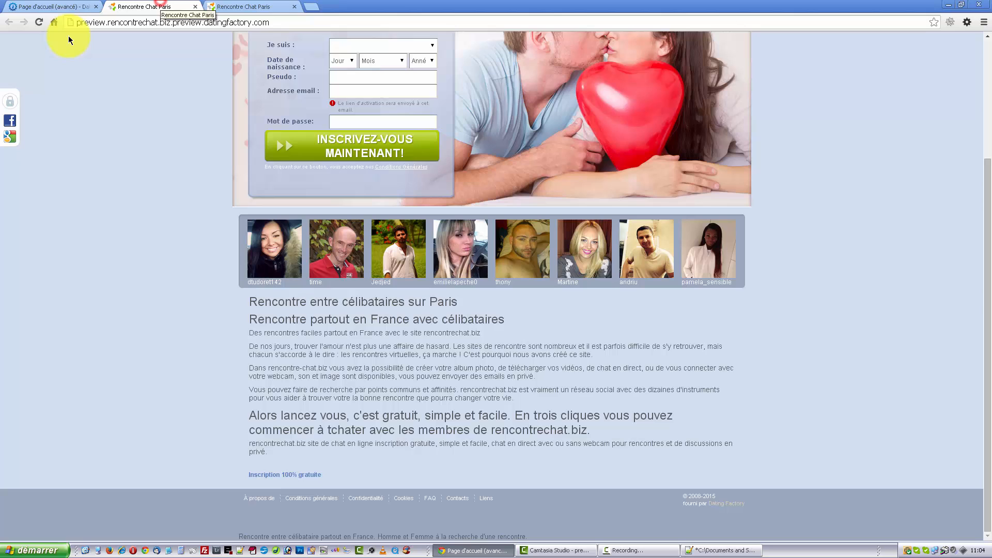
click(39, 24)
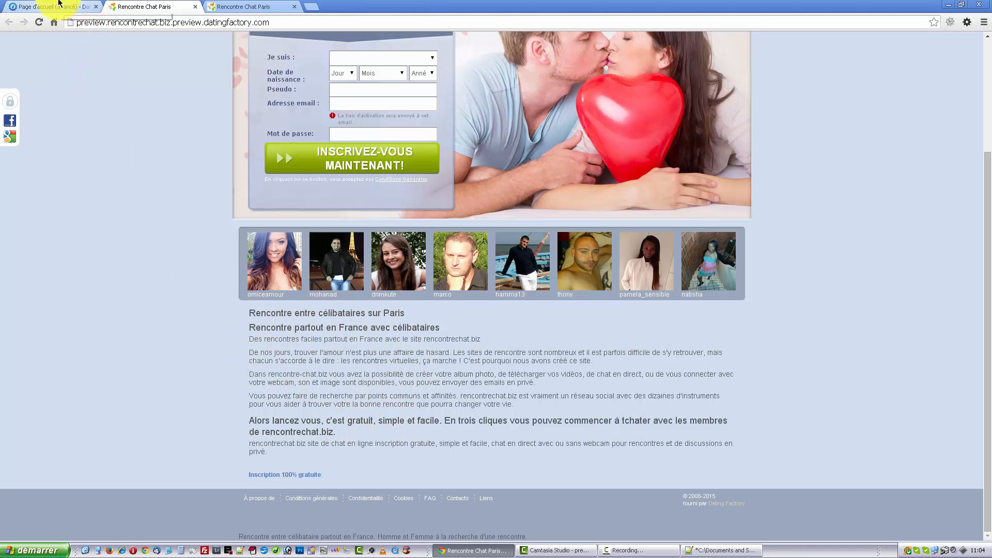
- Add text-align:justify; to the div.welcome rule in the home page CSS, before its padding property
click(58, 4)
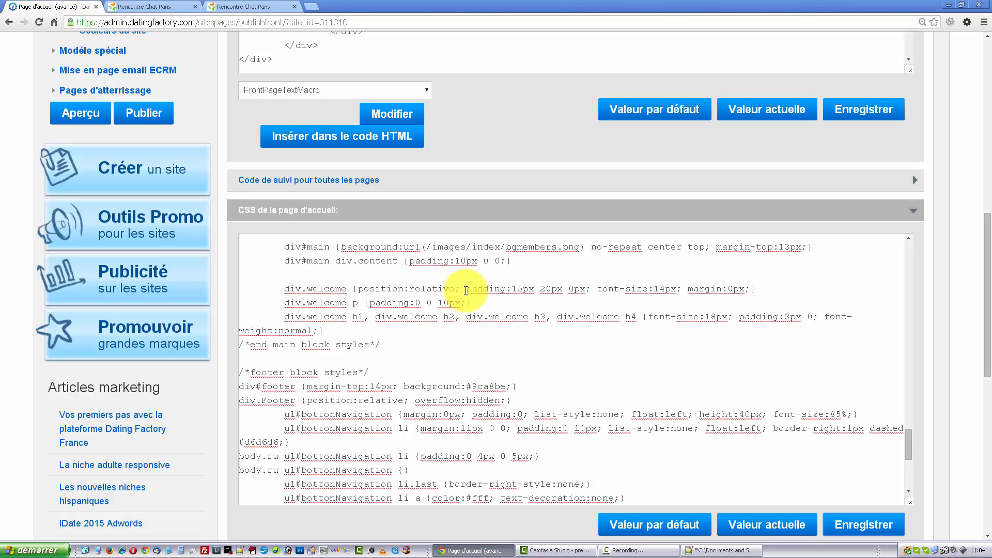
click(465, 290)
text(text-a)
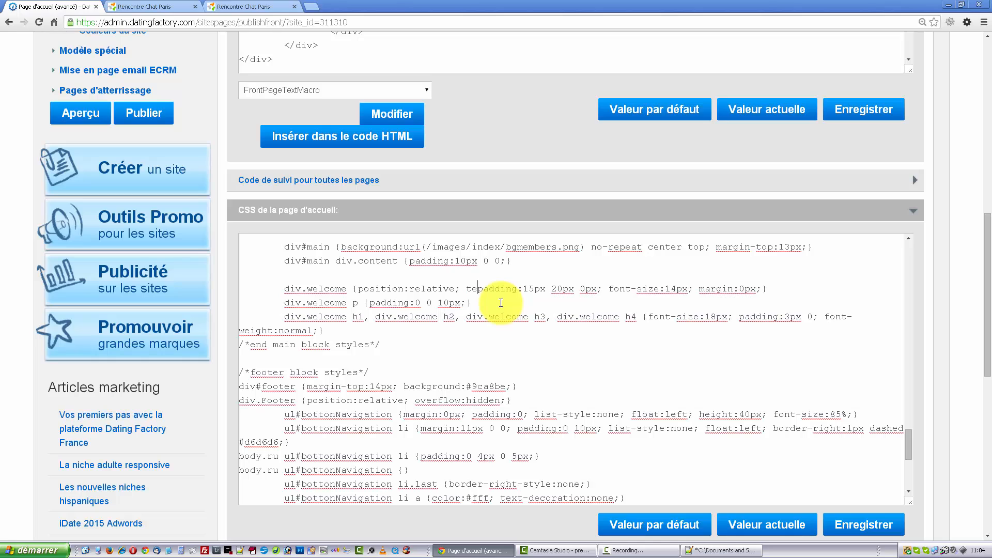
text(lign)
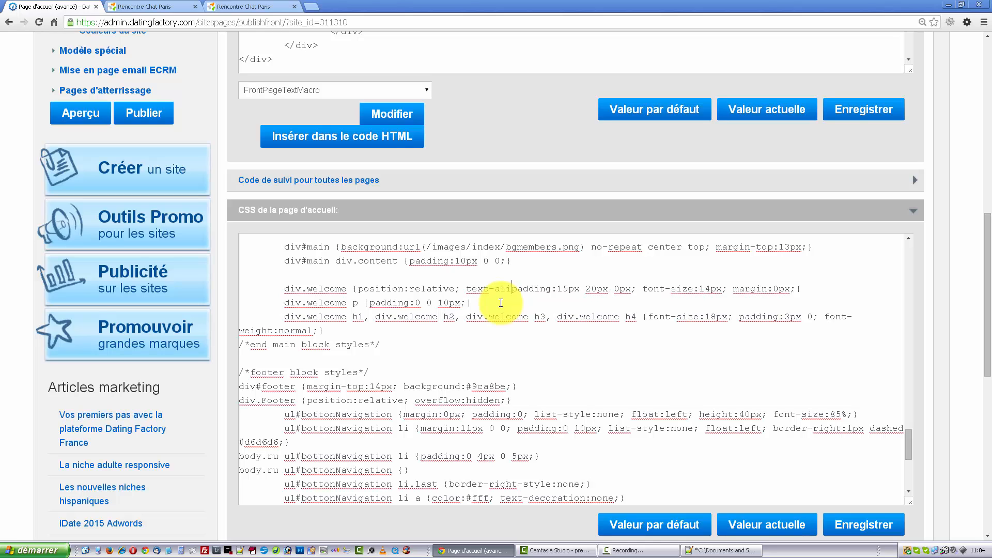
text(:justo)
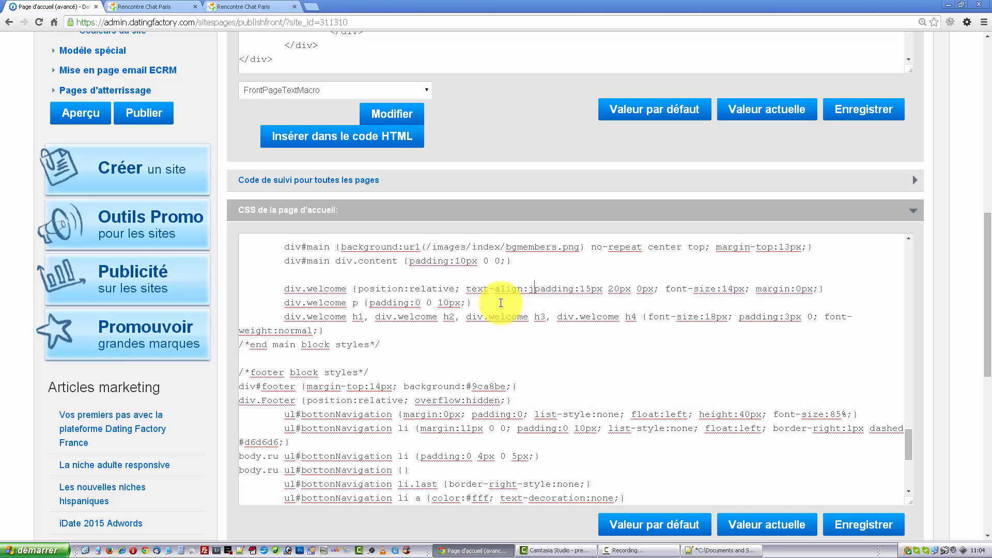
text(fy;)
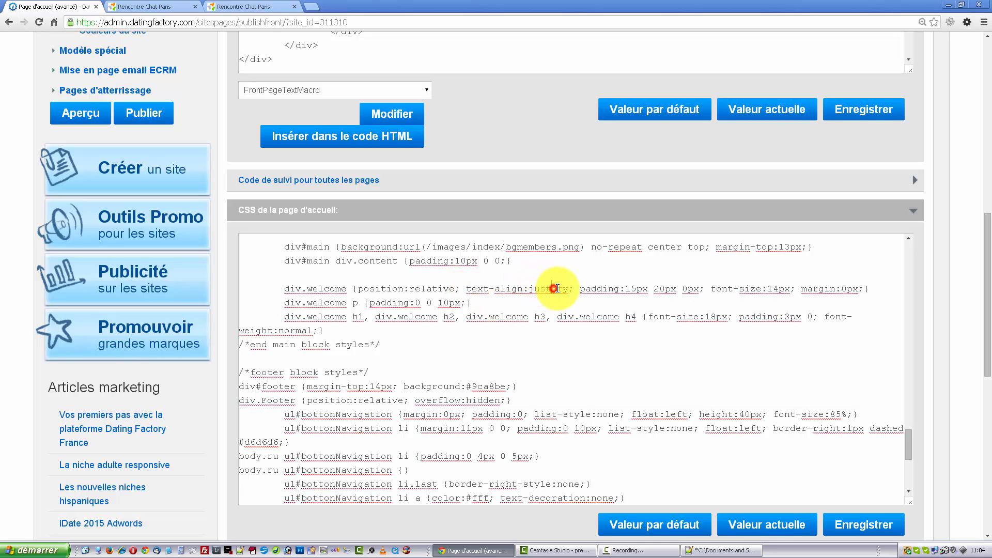
drag(557, 288, 547, 292)
text(i)
click(622, 326)
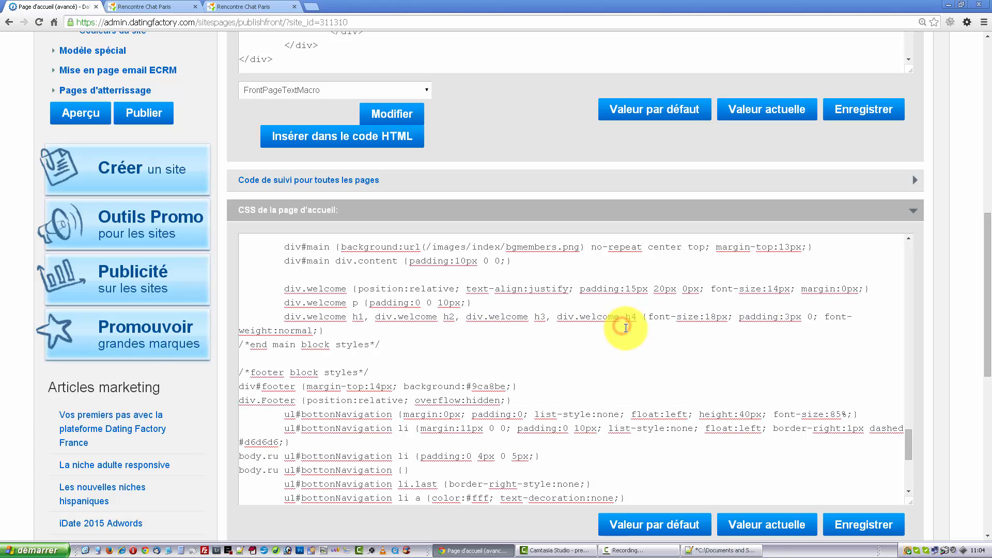
- Save the home page CSS and check the alignment of the welcome paragraphs in the refreshed site preview
click(865, 526)
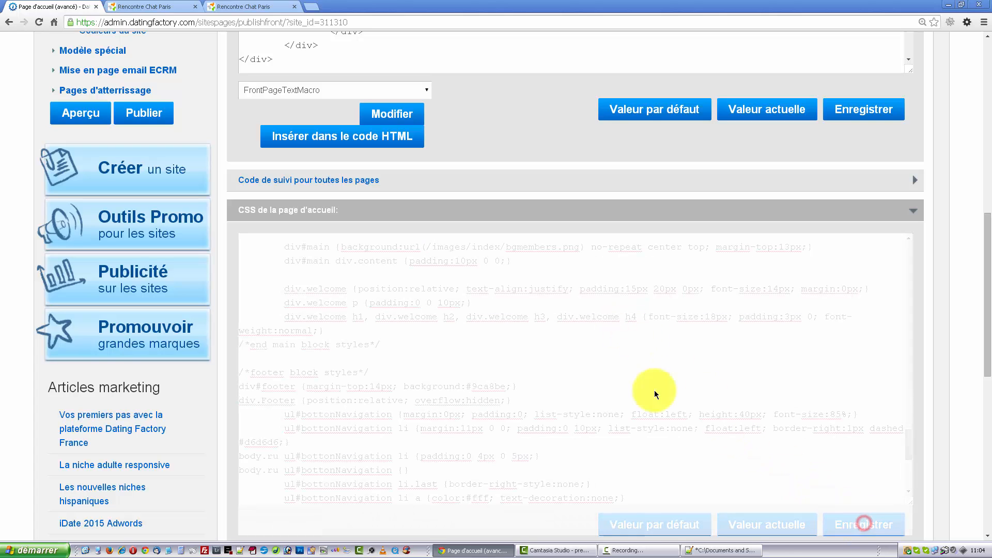
click(134, 7)
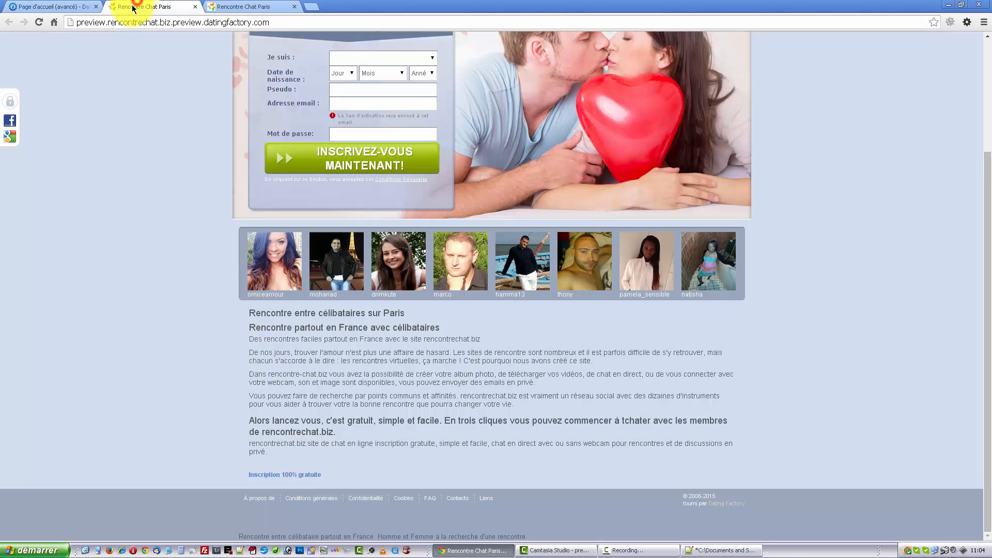
click(39, 23)
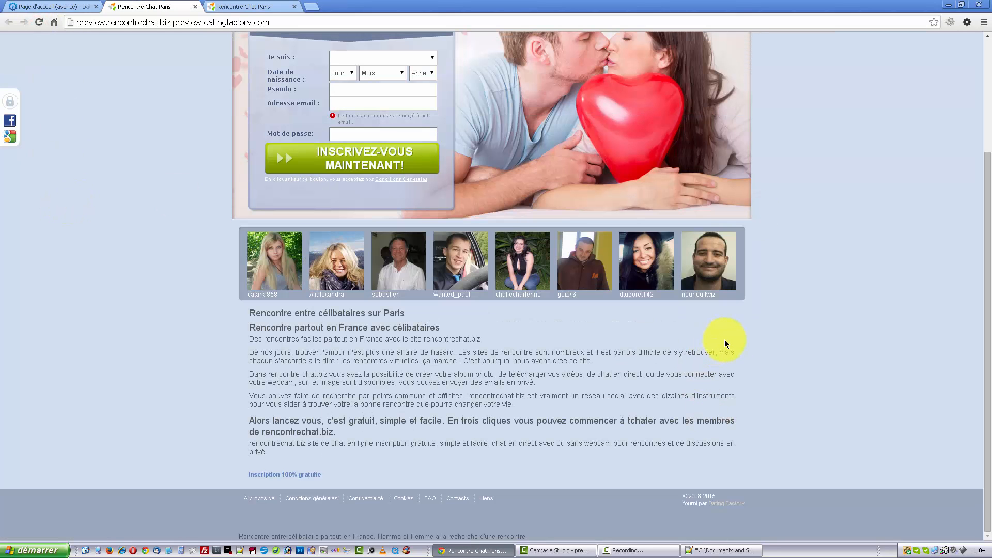
drag(739, 341, 743, 366)
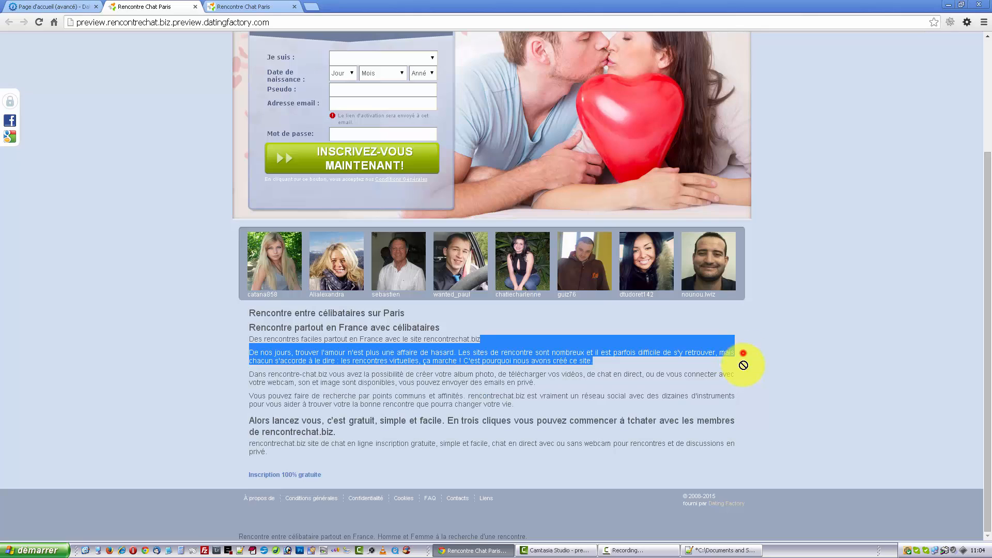
click(536, 381)
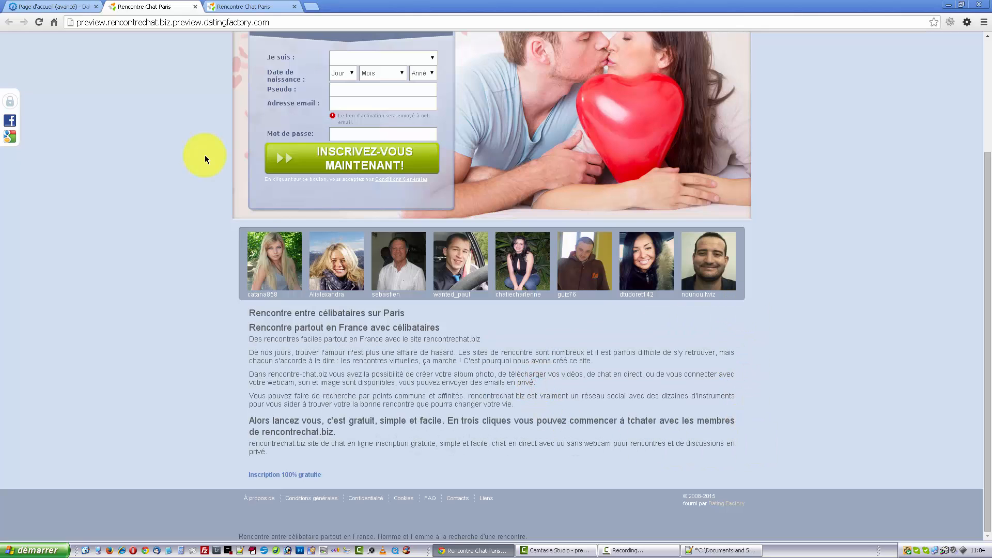
- Reopen the basic home page settings and review the main page text
click(46, 6)
scroll(521, 188, up, 3)
scroll(161, 201, up, 5)
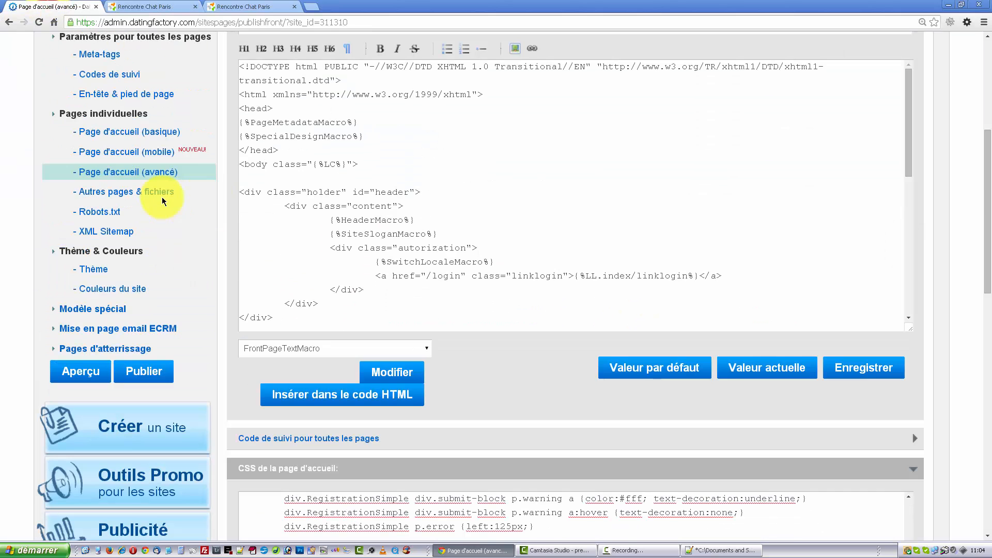
click(112, 132)
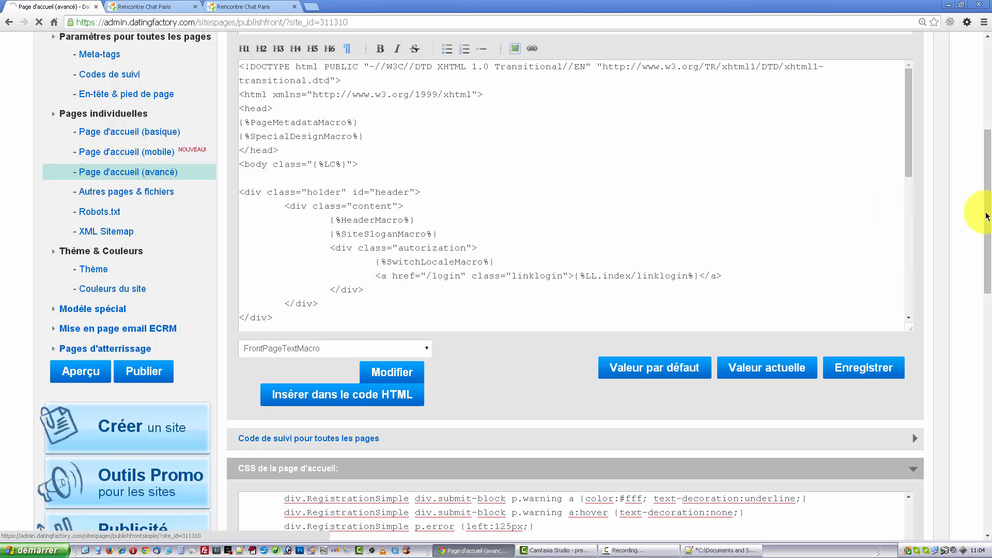
scroll(828, 280, down, 4)
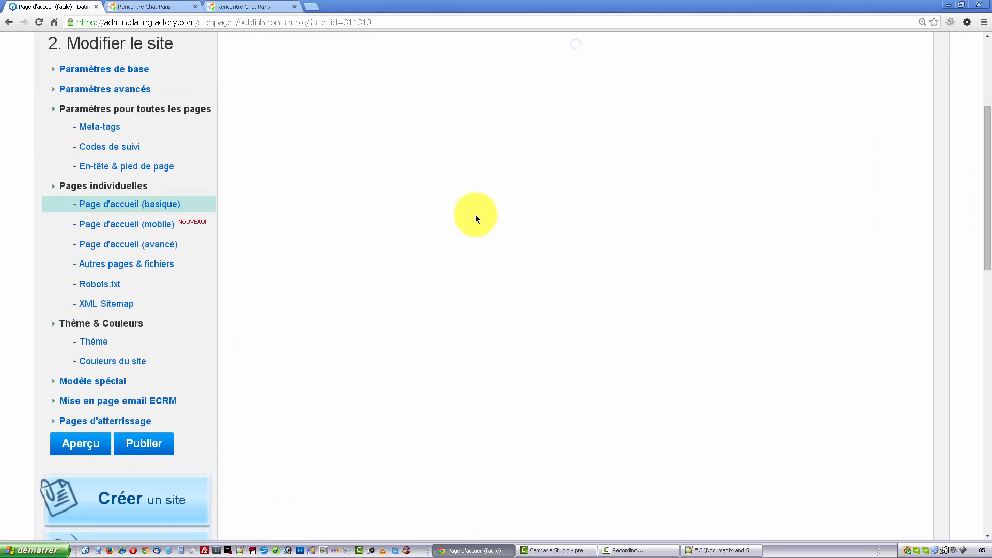
scroll(475, 215, down, 3)
scroll(535, 247, up, 3)
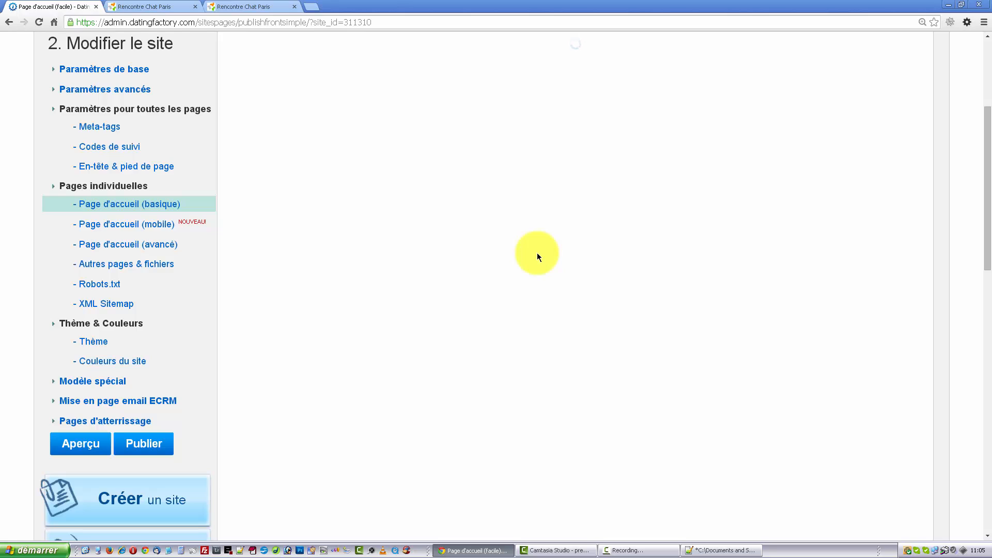
scroll(537, 253, down, 2)
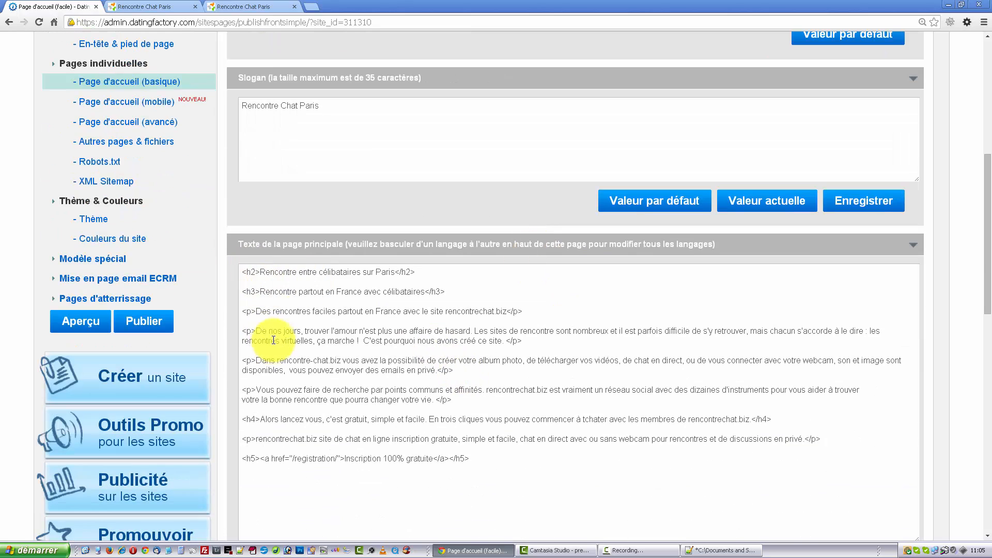
scroll(273, 340, down, 4)
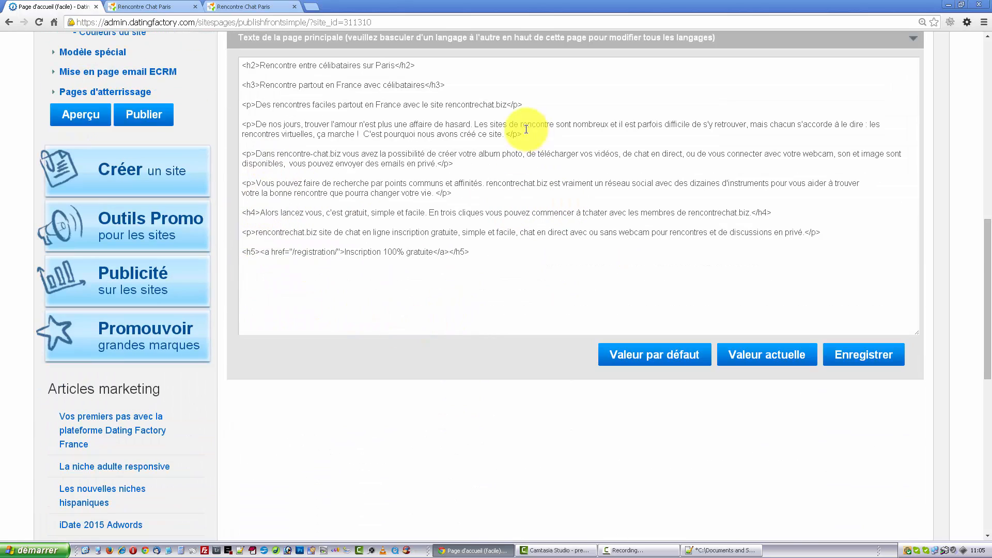
- Examine the paragraph tags and the closing registration link in the main page text
click(246, 152)
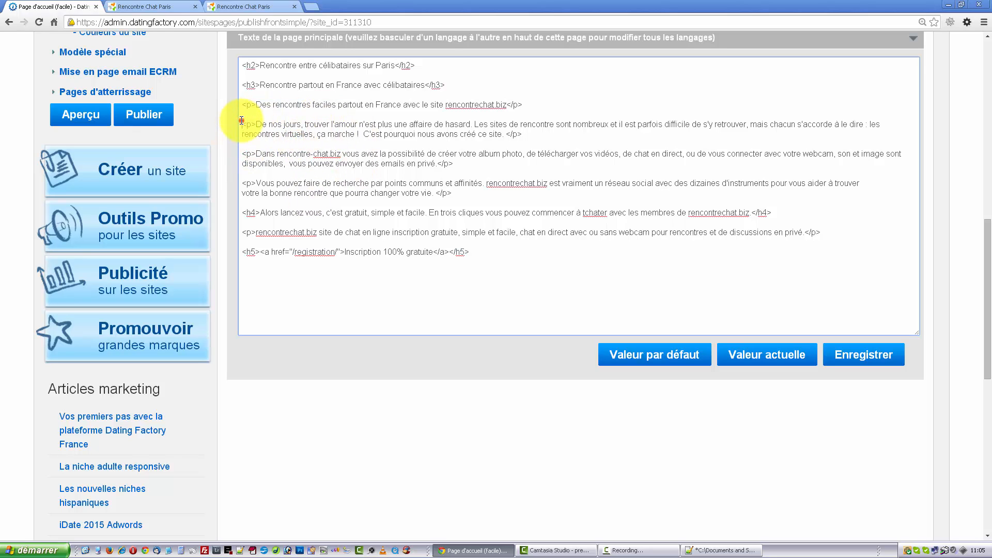
click(255, 158)
click(248, 189)
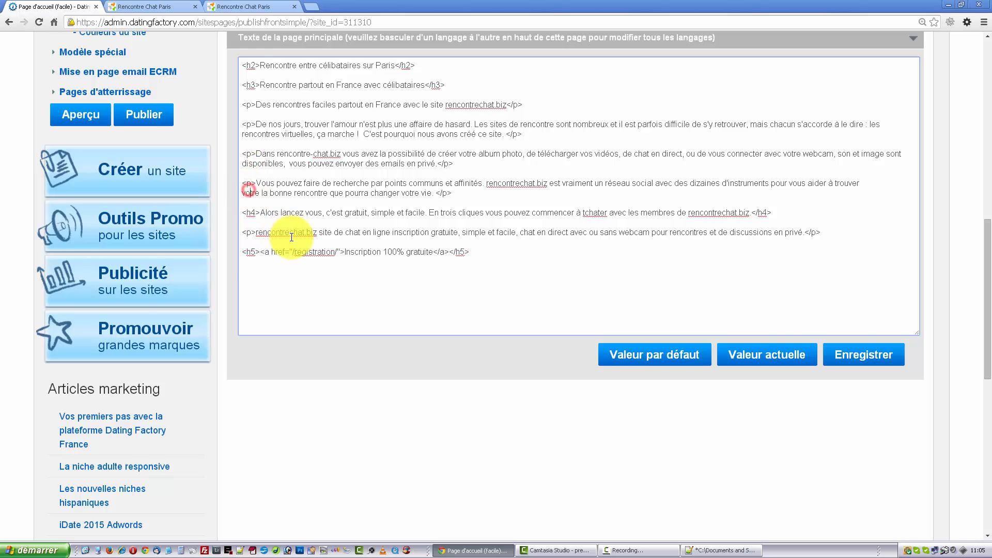
drag(469, 252, 242, 253)
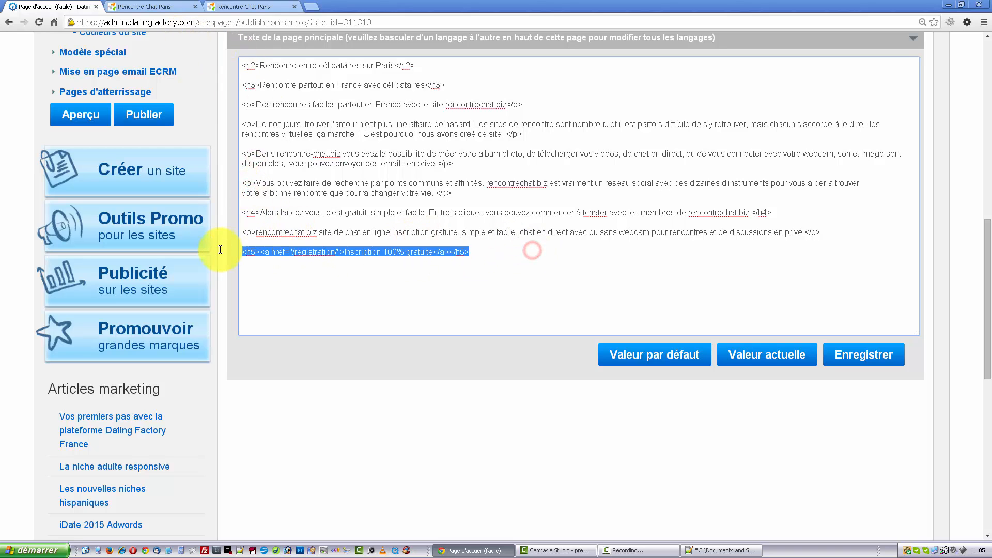
drag(341, 175, 340, 165)
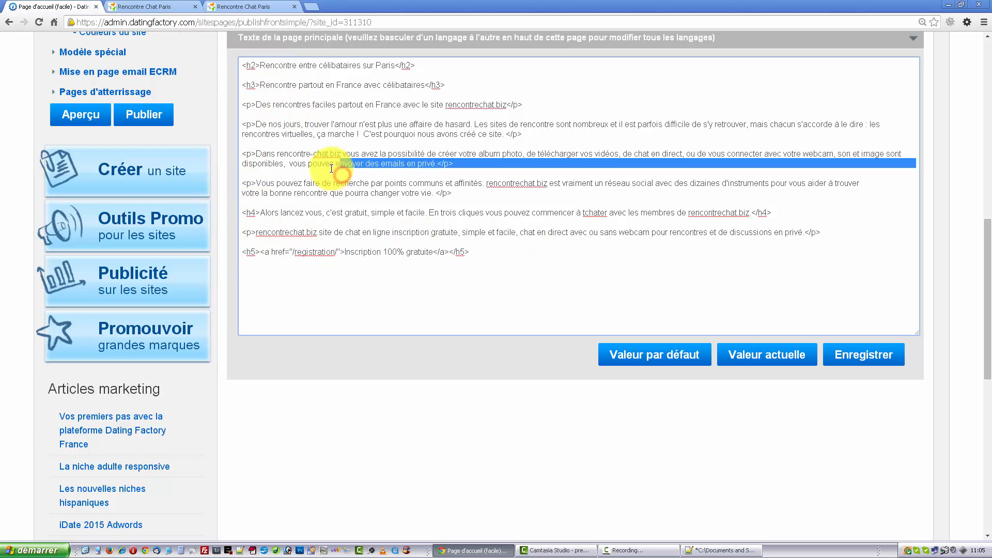
scroll(362, 188, up, 2)
drag(242, 169, 513, 373)
click(510, 351)
scroll(206, 202, up, 3)
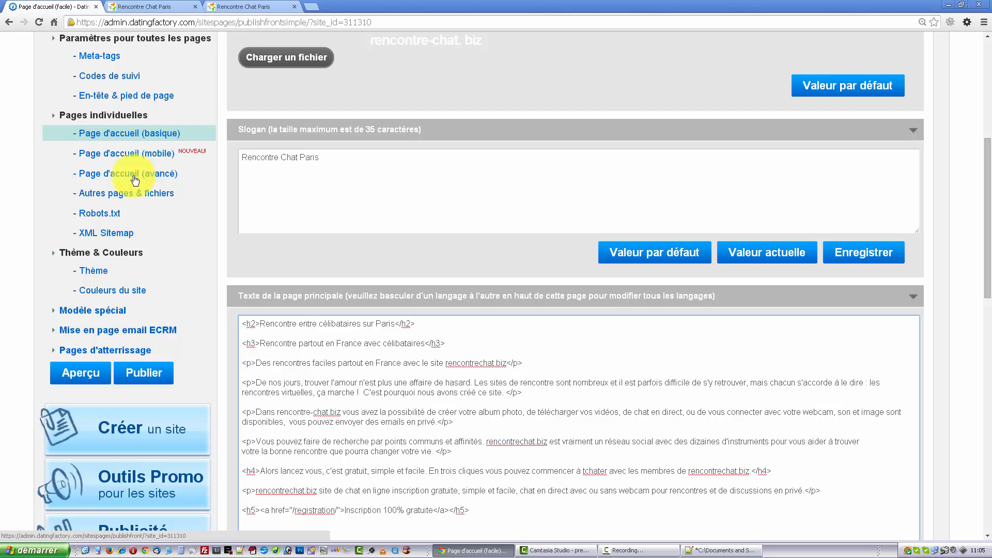
- Open the advanced home page settings and locate the div.welcome rules in the home page CSS
click(135, 179)
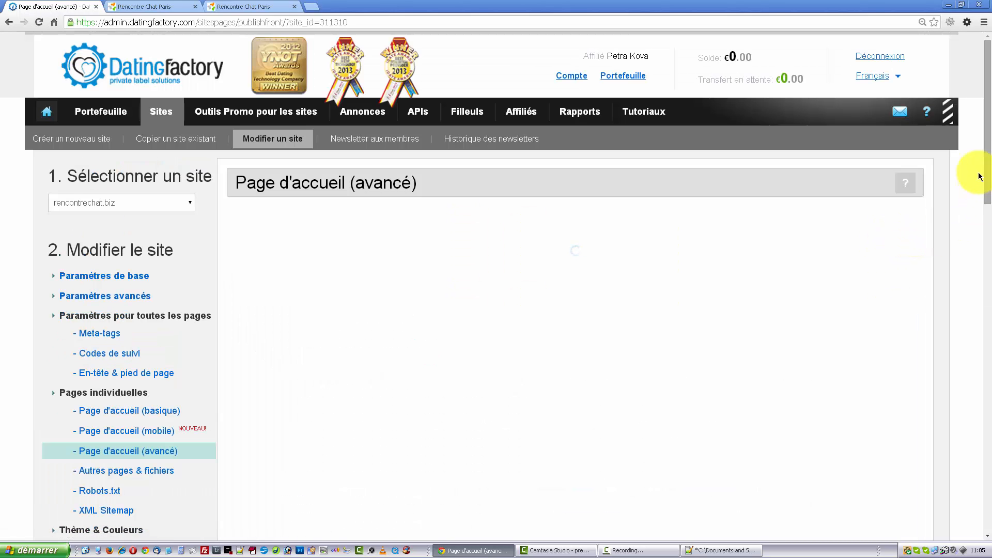
scroll(972, 155, down, 9)
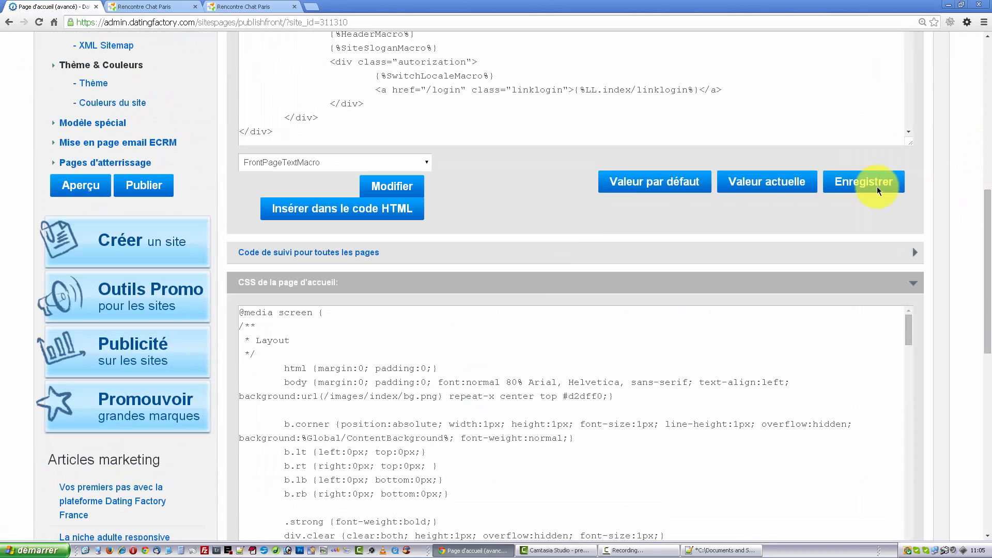
scroll(876, 187, down, 3)
drag(906, 163, 908, 343)
scroll(405, 320, down, 4)
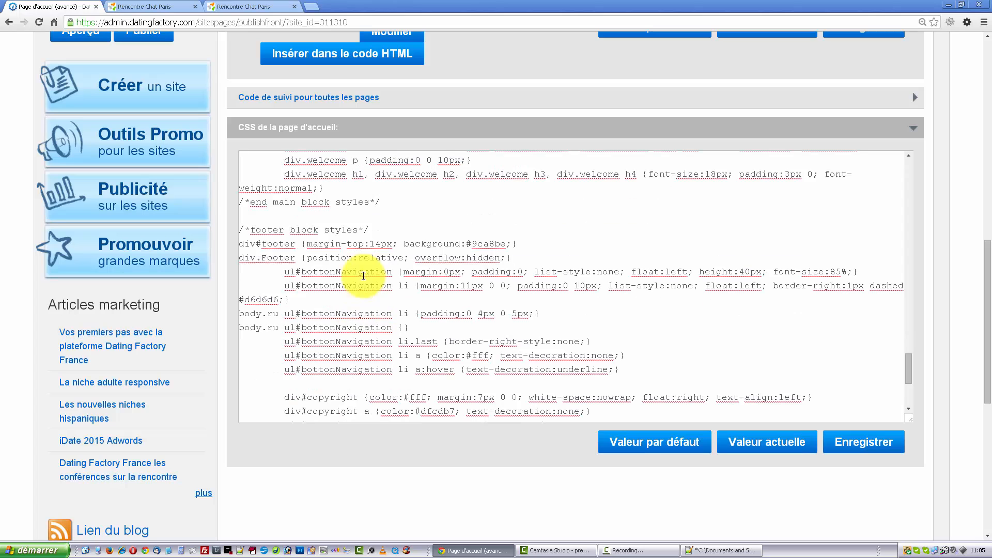
scroll(305, 223, up, 2)
drag(277, 248, 346, 248)
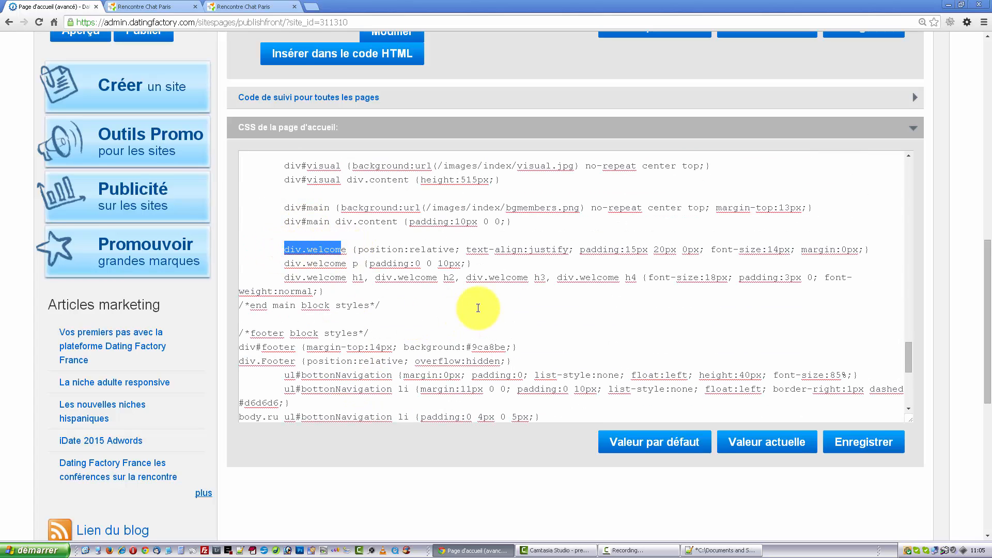
click(290, 250)
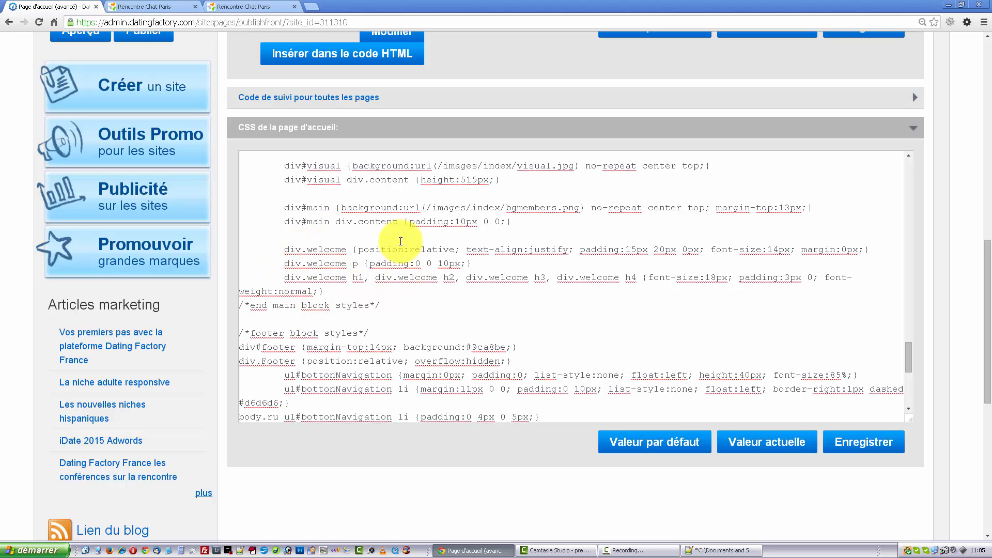
scroll(633, 249, up, 4)
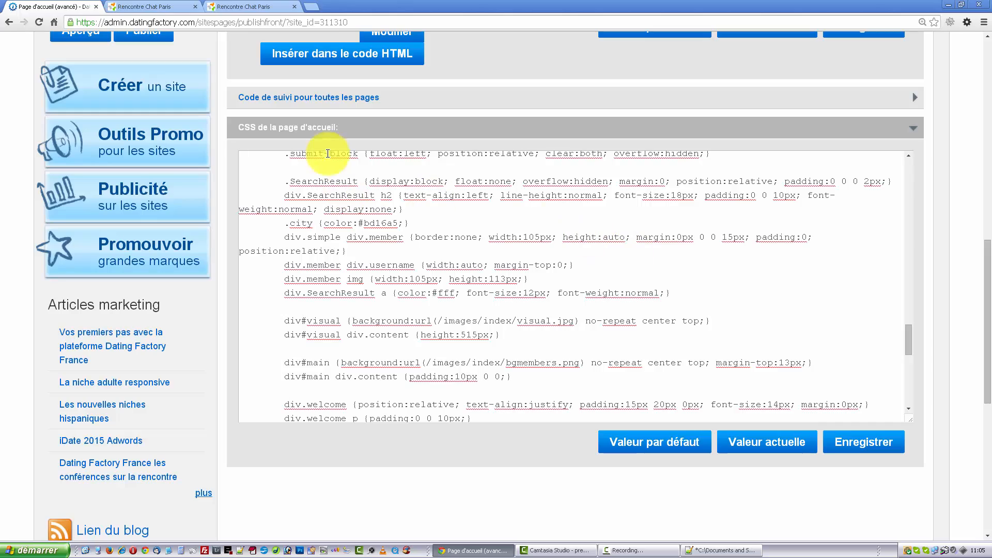
scroll(581, 245, up, 6)
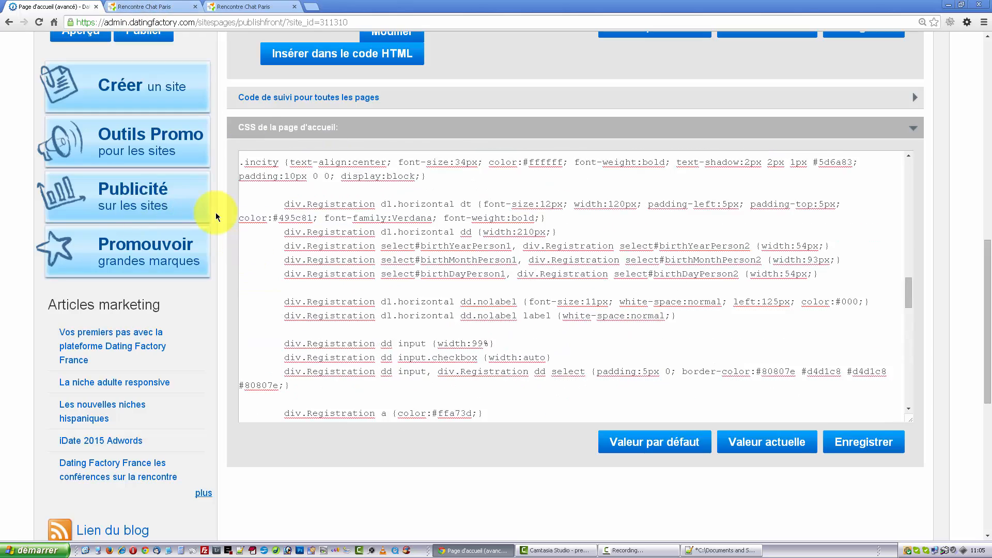
scroll(206, 199, up, 10)
scroll(209, 195, down, 5)
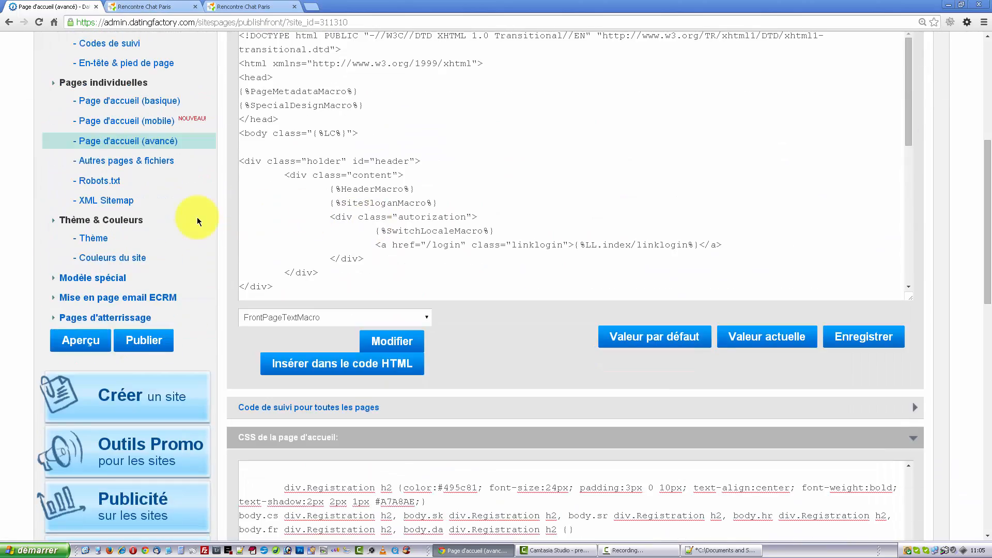
scroll(197, 217, up, 3)
scroll(197, 217, down, 3)
scroll(197, 217, up, 2)
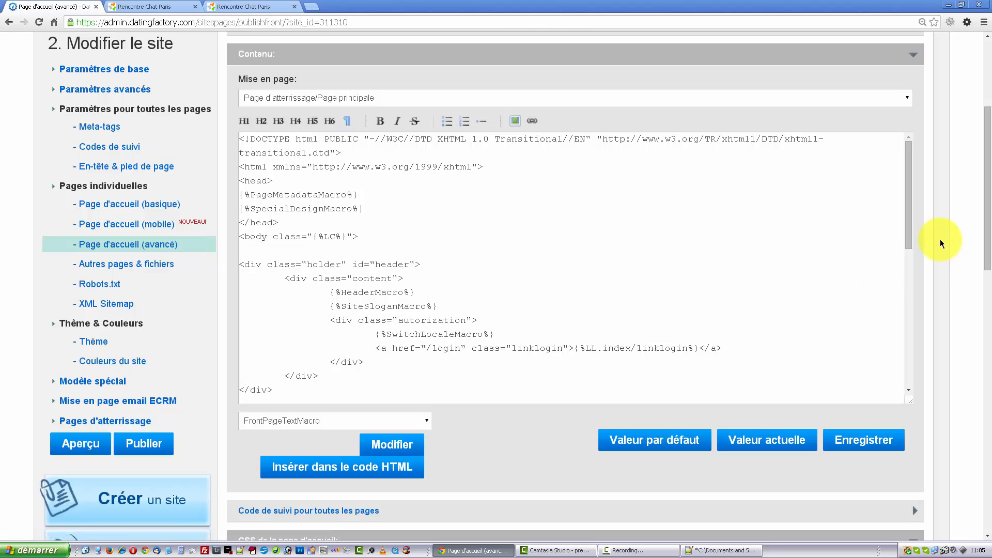
scroll(940, 240, down, 3)
scroll(941, 237, up, 4)
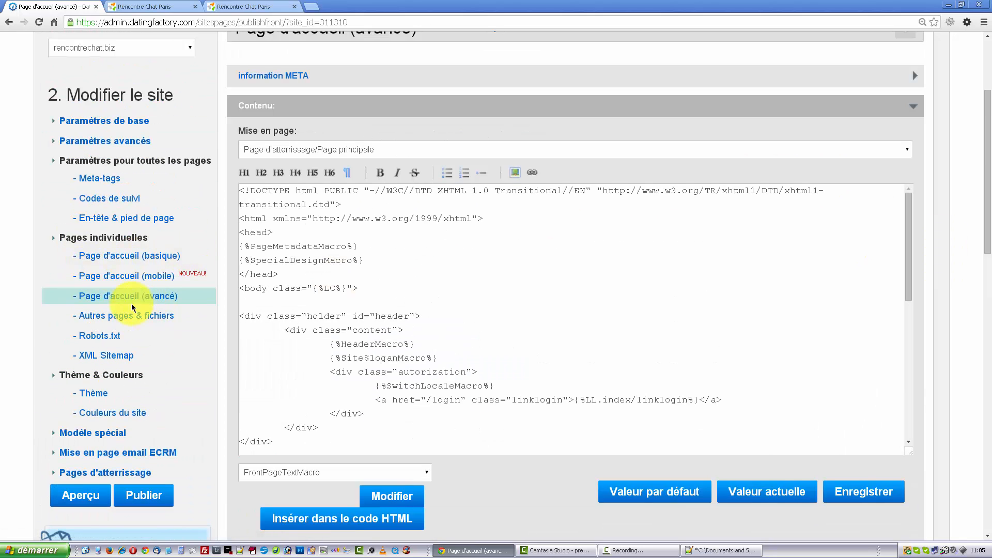
scroll(646, 303, down, 6)
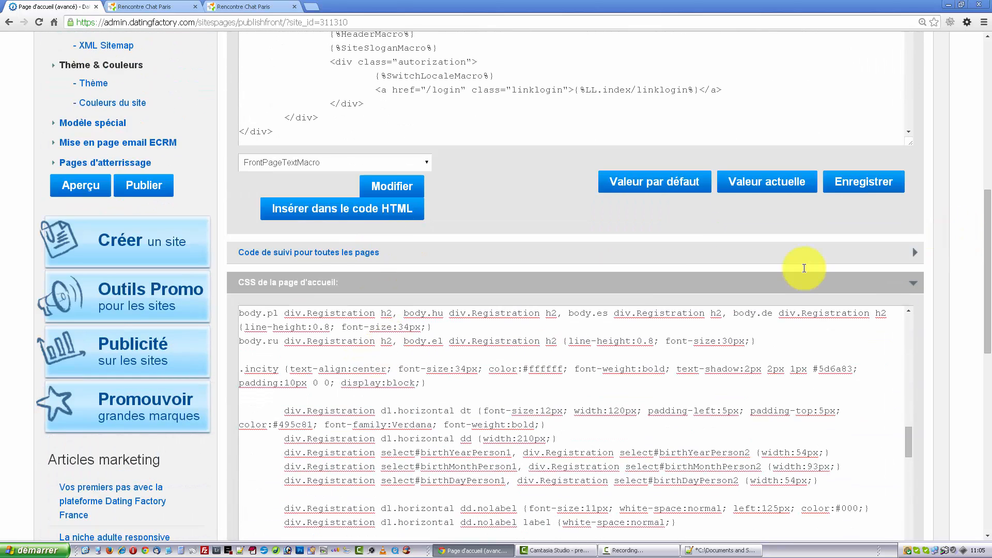
scroll(804, 268, down, 10)
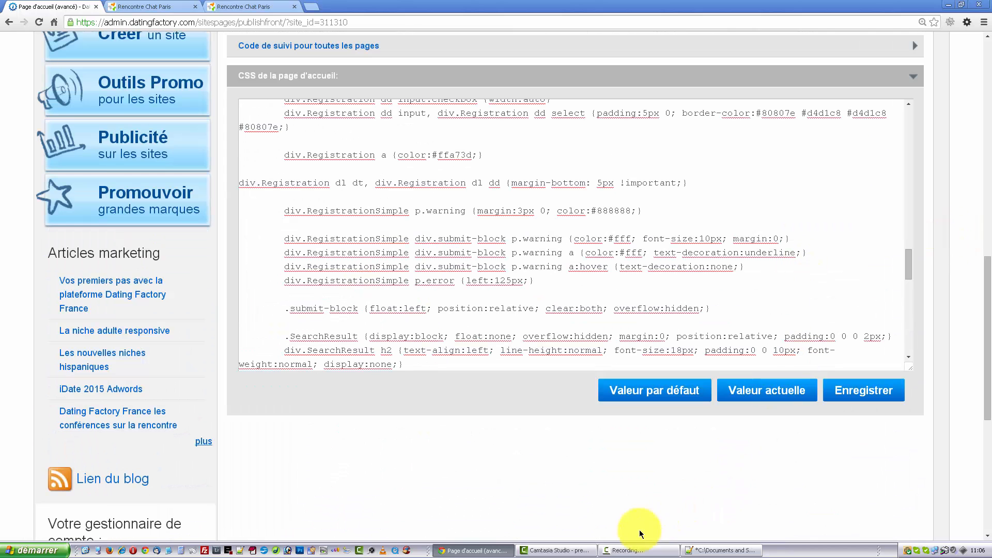
click(626, 550)
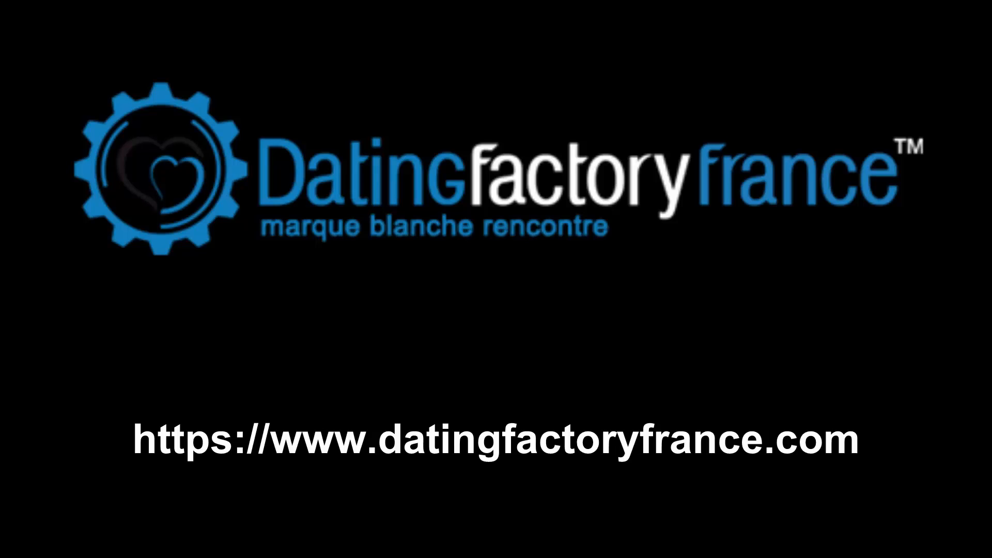